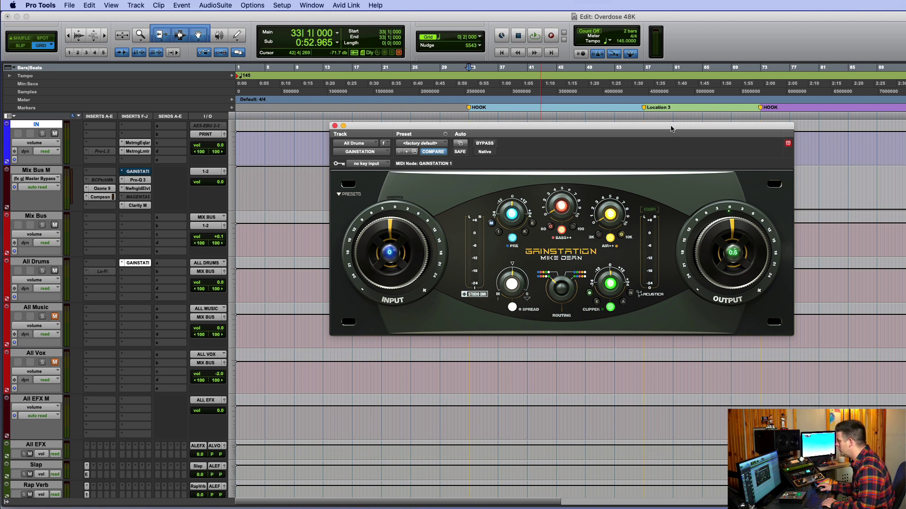
{"action": "left_click_drag", "start_coordinate": [672, 129], "coordinate": [654, 122]}
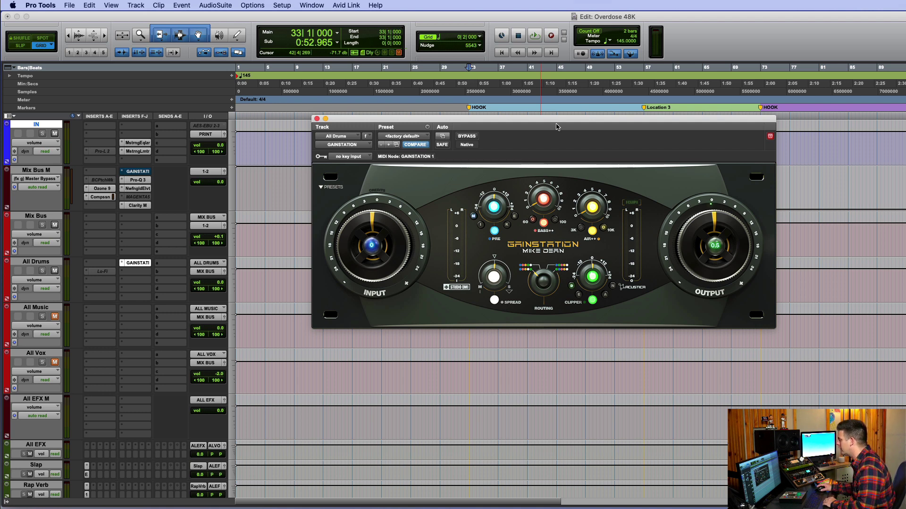
{"action": "left_click_drag", "start_coordinate": [556, 124], "coordinate": [535, 122]}
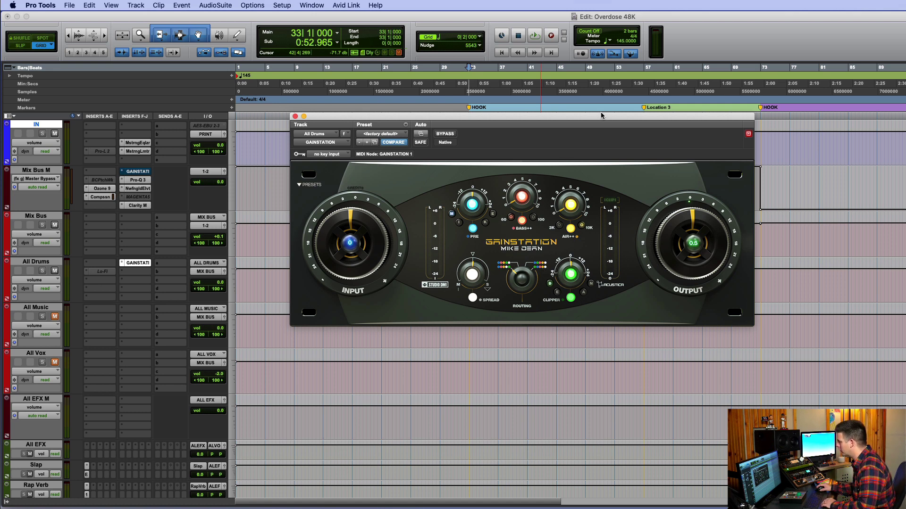
{"action": "mouse_move", "coordinate": [603, 122]}
{"action": "left_mouse_down"}
{"action": "mouse_move", "coordinate": [615, 128]}
{"action": "mouse_move", "coordinate": [598, 130]}
{"action": "left_mouse_up"}
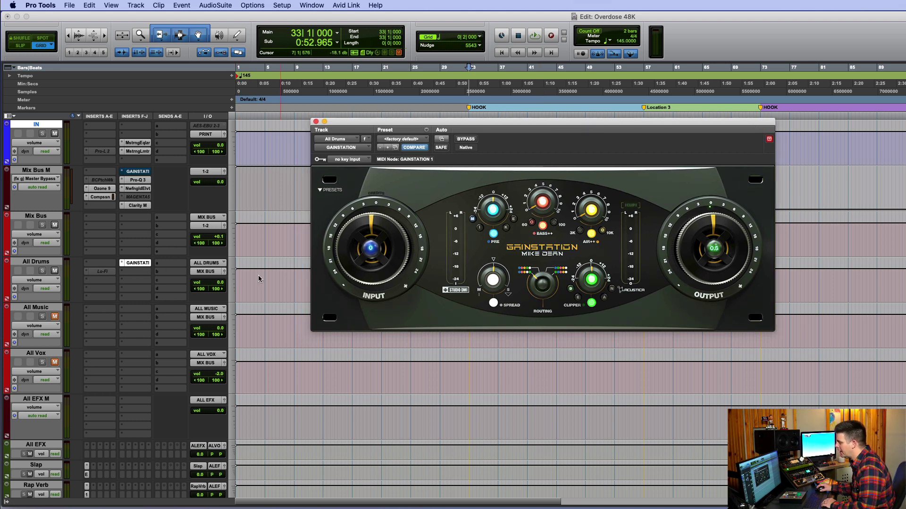
{"action": "left_click_drag", "start_coordinate": [601, 125], "coordinate": [625, 148]}
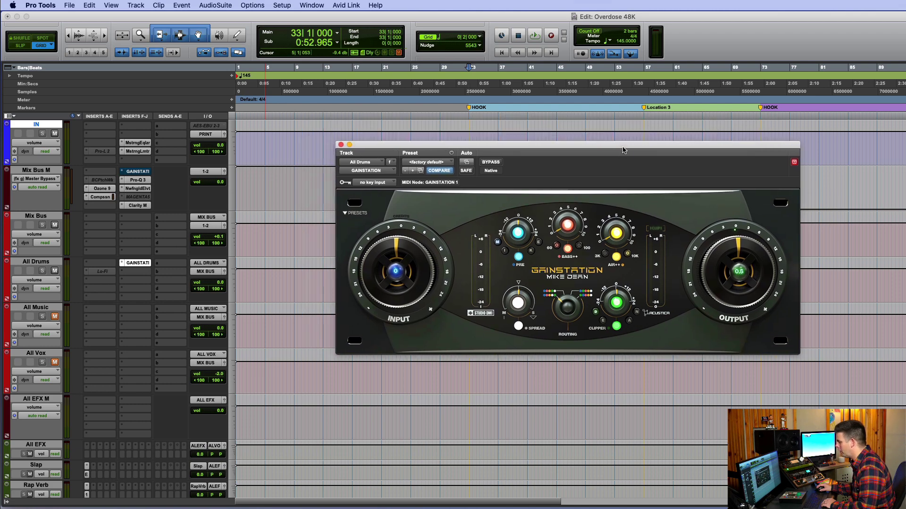
Step: Load the MH DRUM START preset in the All Drums GAINSTATION and bypass the plug-in
{"action": "left_click", "coordinate": [49, 262]}
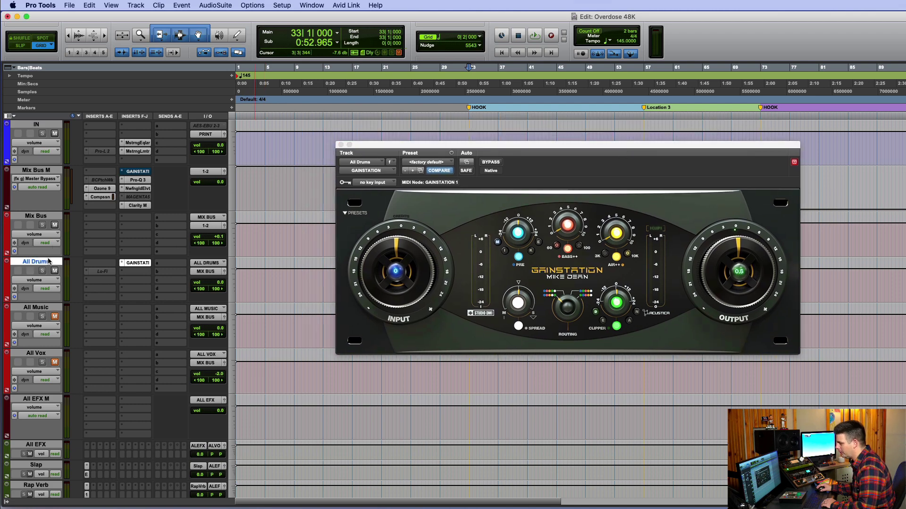
{"action": "left_click", "coordinate": [438, 162]}
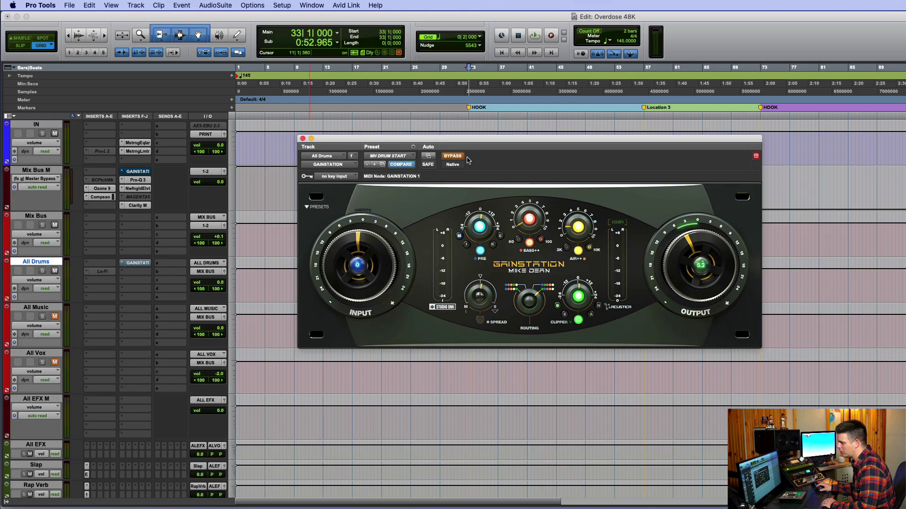
{"action": "left_click_drag", "start_coordinate": [482, 141], "coordinate": [480, 152]}
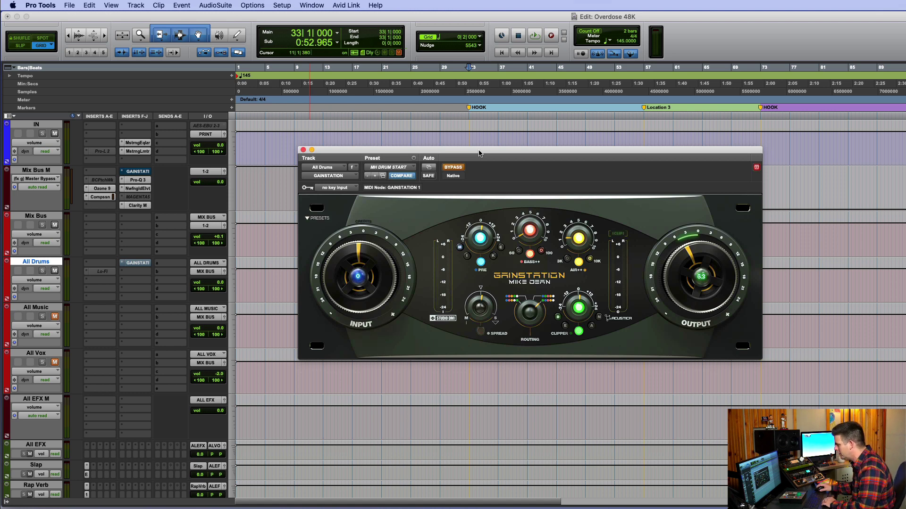
{"action": "left_click_drag", "start_coordinate": [479, 153], "coordinate": [480, 185]}
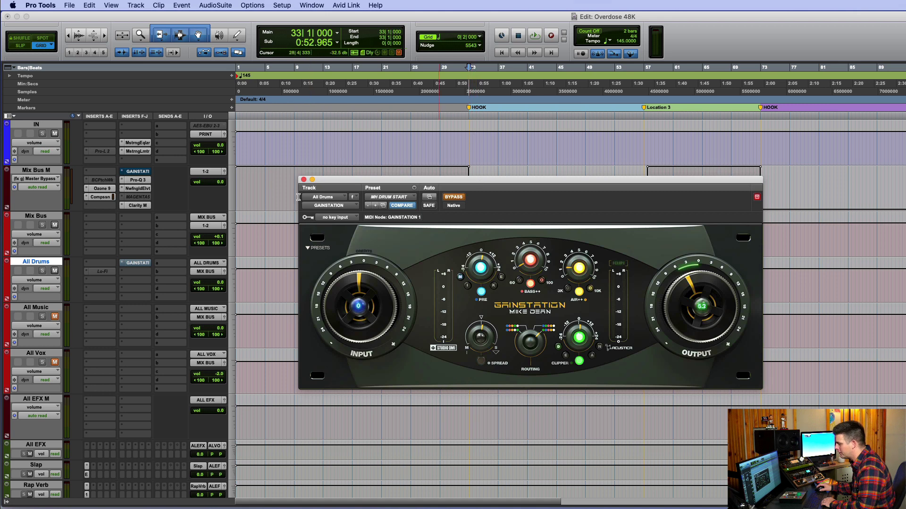
{"action": "left_click_drag", "start_coordinate": [492, 183], "coordinate": [488, 193]}
{"action": "left_click", "coordinate": [472, 153]}
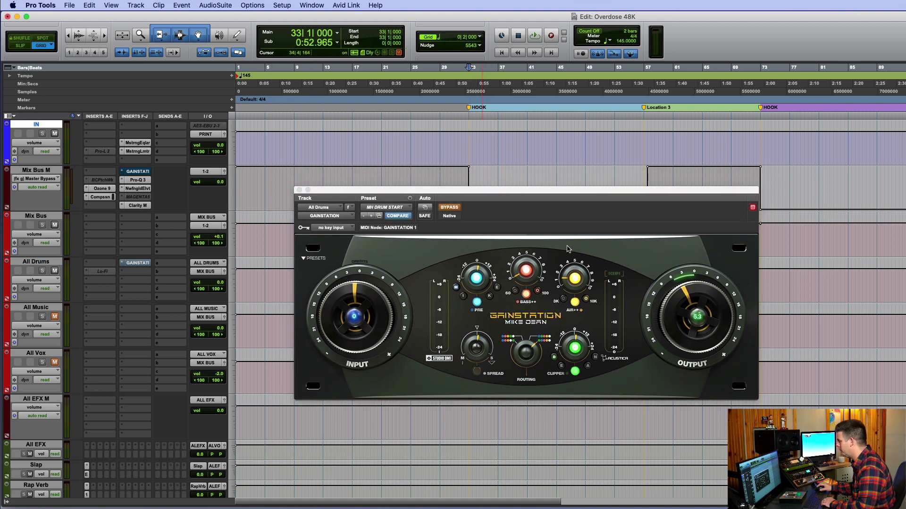
Step: Play the hook and compare the drums with the All Drums GAINSTATION bypassed and active
{"action": "key", "text": "space"}
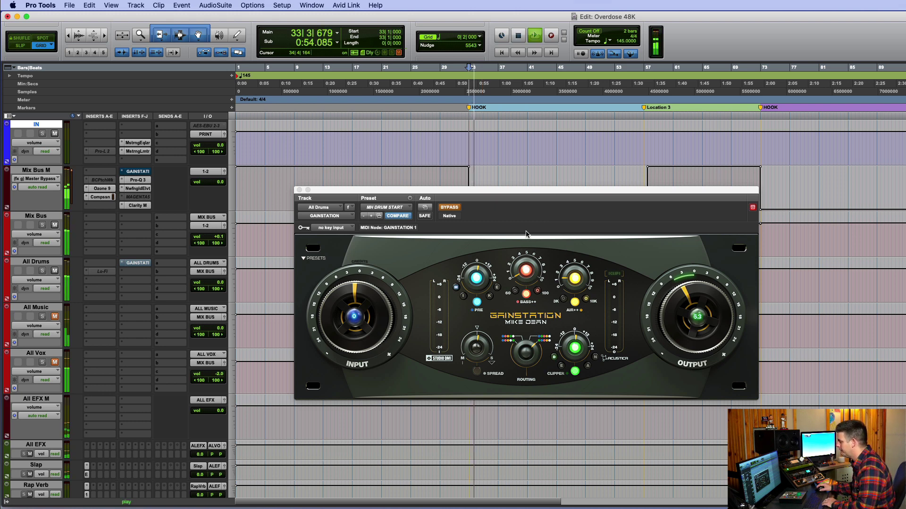
{"action": "left_click_drag", "start_coordinate": [495, 196], "coordinate": [541, 211]}
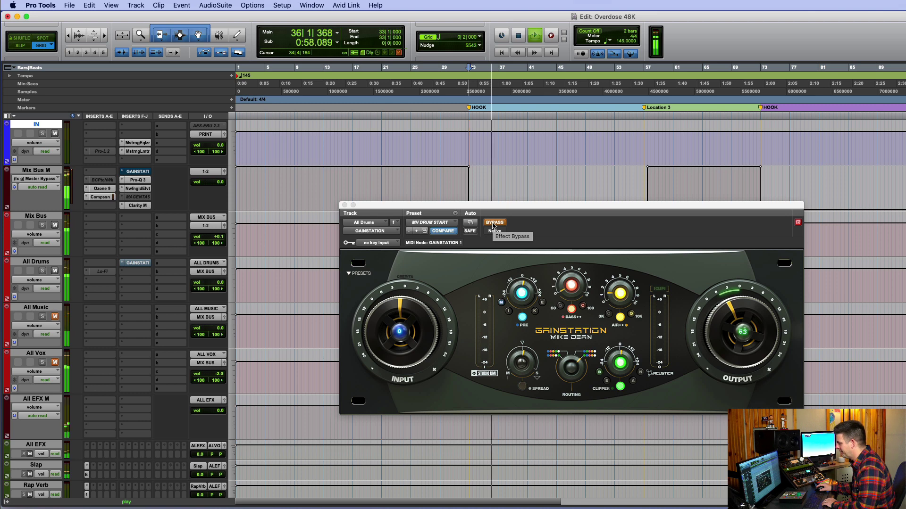
{"action": "left_click", "coordinate": [494, 224]}
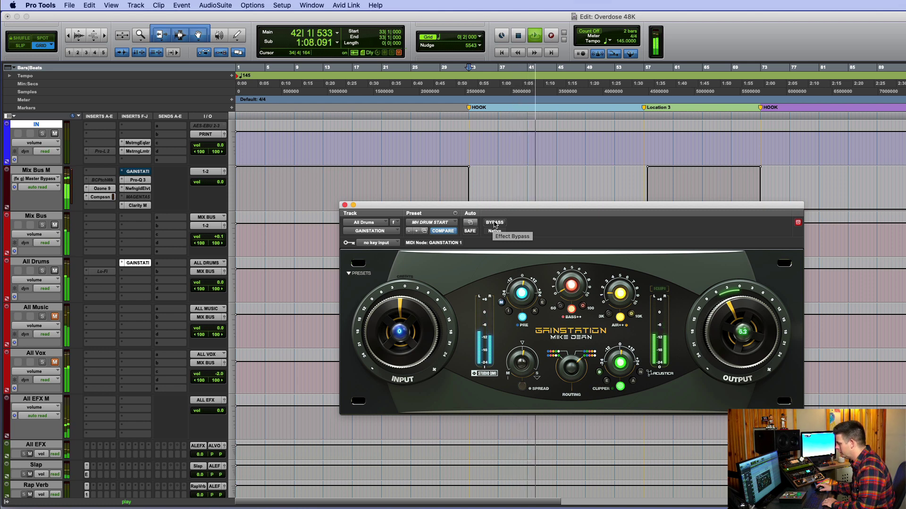
{"action": "left_click", "coordinate": [495, 223]}
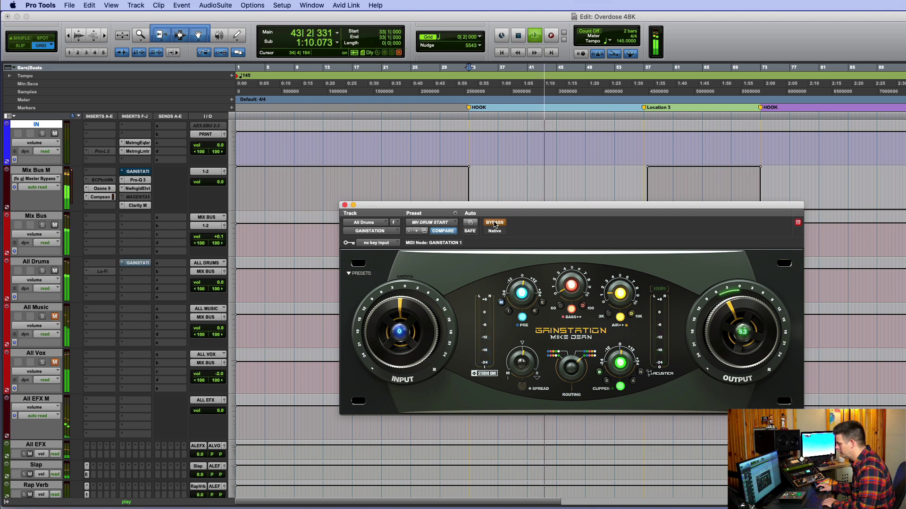
{"action": "left_click", "coordinate": [494, 224]}
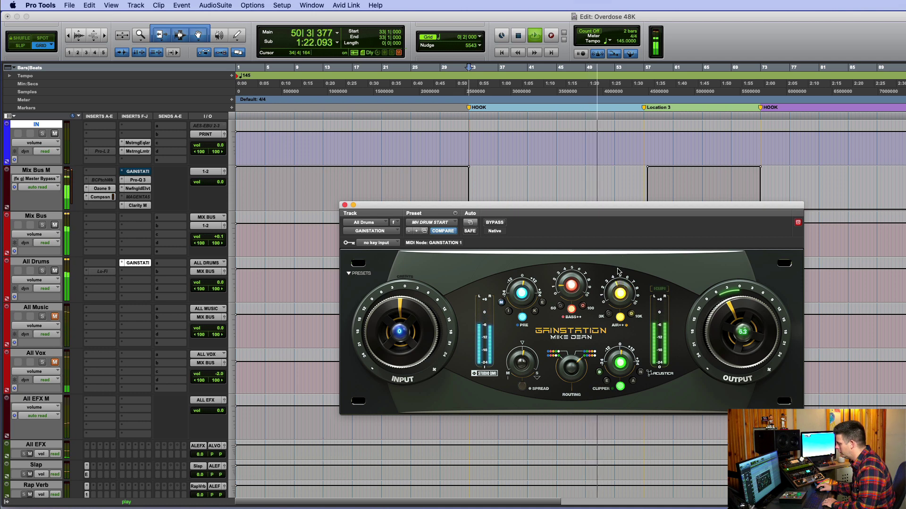
{"action": "left_click", "coordinate": [495, 222]}
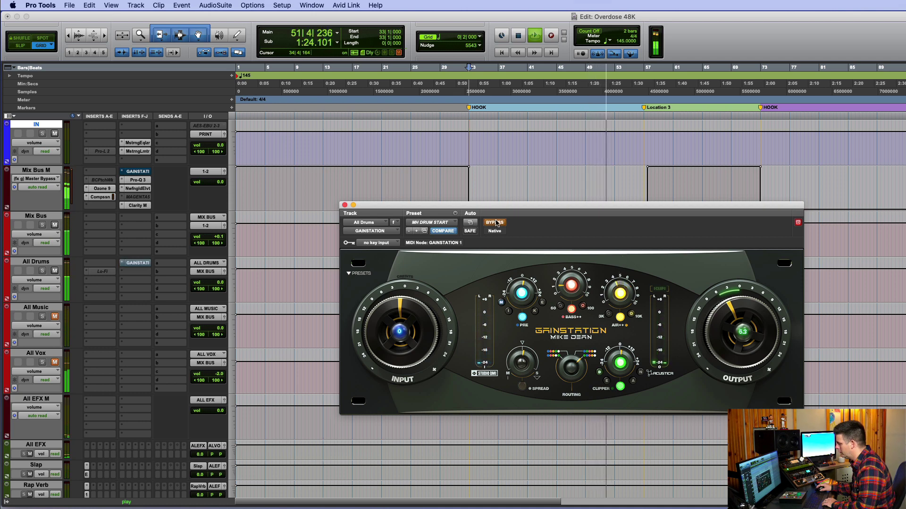
{"action": "left_click", "coordinate": [494, 222]}
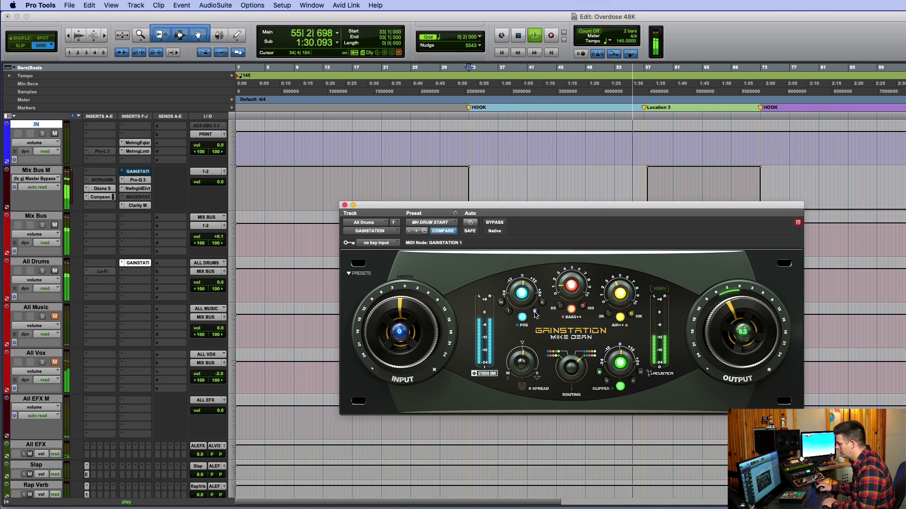
Step: Set the All Drums GAINSTATION clipper to mode A while replaying the hook, and stop playback
{"action": "key", "text": "space"}
{"action": "key", "text": "space"}
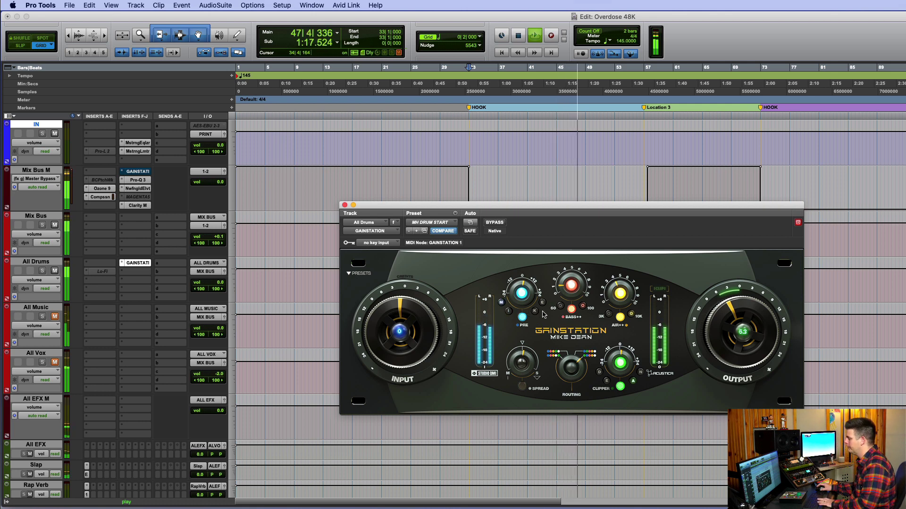
{"action": "key", "text": "space"}
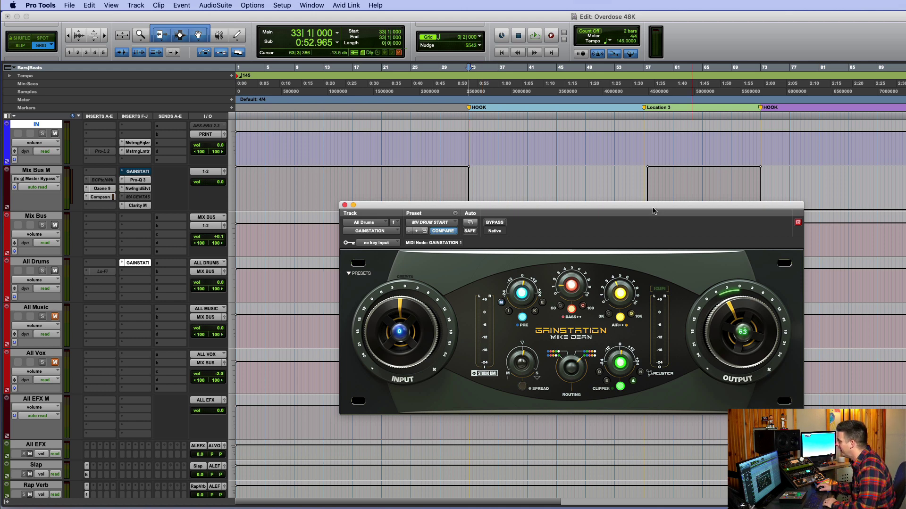
Step: Make the All Drums GAINSTATION inactive, and open and un-bypass the GAINSTATION on Mix Bus M
{"action": "left_click_drag", "start_coordinate": [653, 210], "coordinate": [636, 194]}
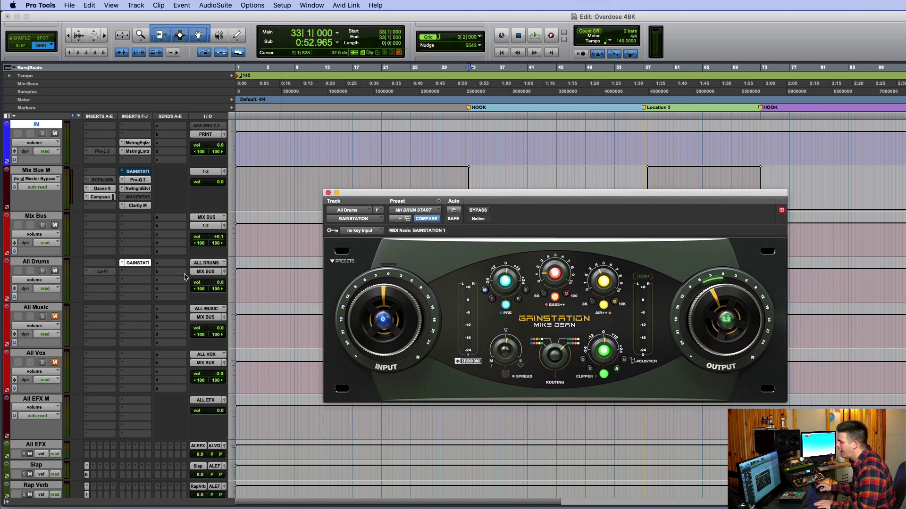
{"action": "left_click", "coordinate": [147, 265], "text": "ctrl+super"}
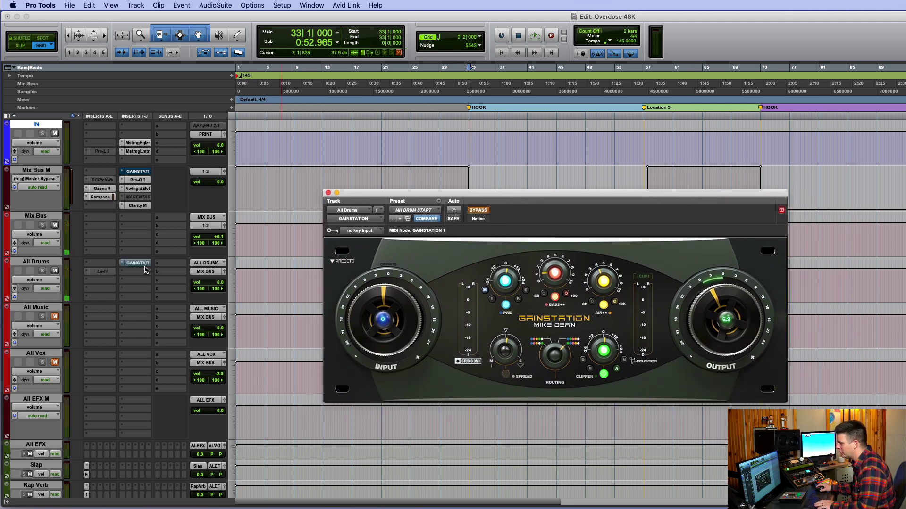
{"action": "left_click", "coordinate": [137, 172]}
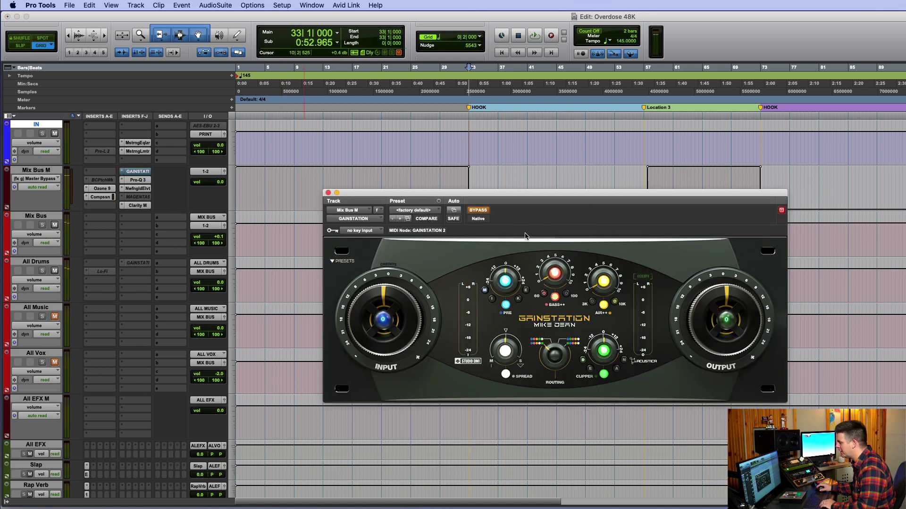
{"action": "left_click", "coordinate": [477, 210]}
{"action": "left_click_drag", "start_coordinate": [518, 201], "coordinate": [479, 182]}
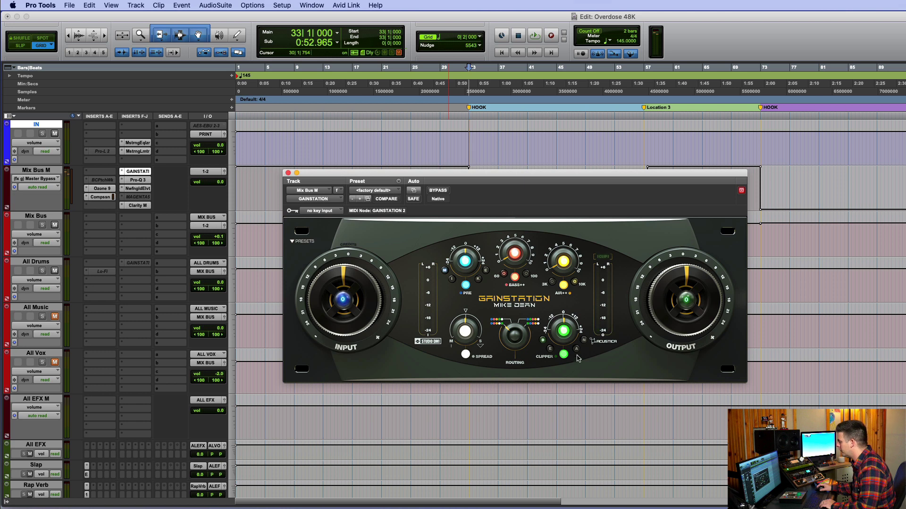
Step: Set the Mix Bus M GAINSTATION to clipper mode A with output at 2.9 and Spread off
{"action": "left_click", "coordinate": [576, 350]}
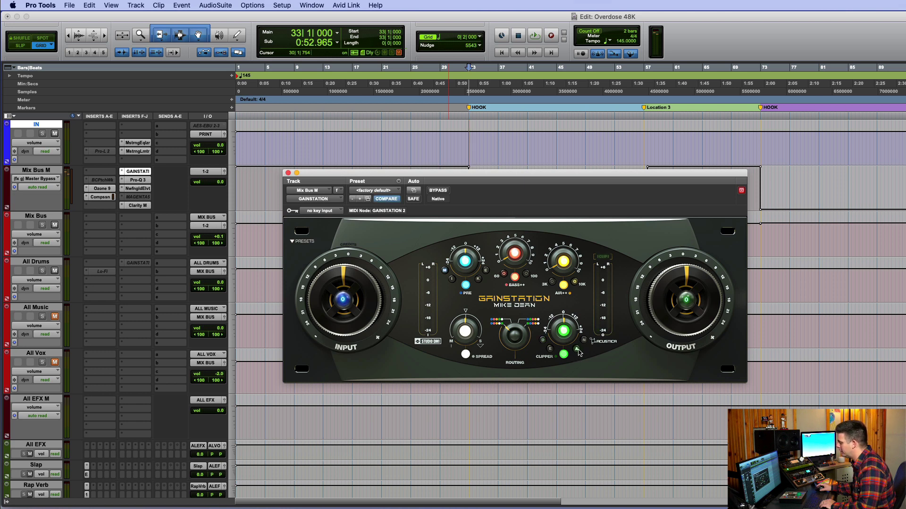
{"action": "left_click_drag", "start_coordinate": [542, 172], "coordinate": [583, 164]}
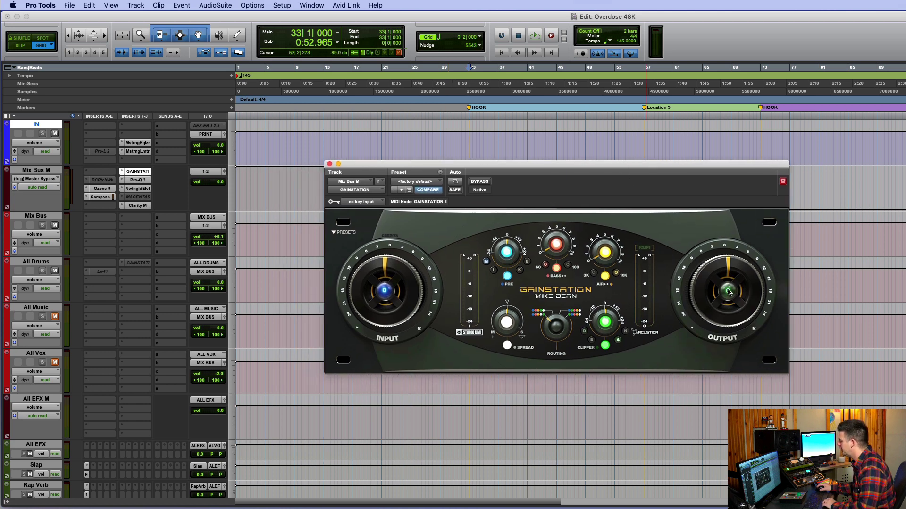
{"action": "mouse_move", "coordinate": [736, 314]}
{"action": "left_mouse_down"}
{"action": "mouse_move", "coordinate": [729, 297]}
{"action": "mouse_move", "coordinate": [729, 306]}
{"action": "left_mouse_up"}
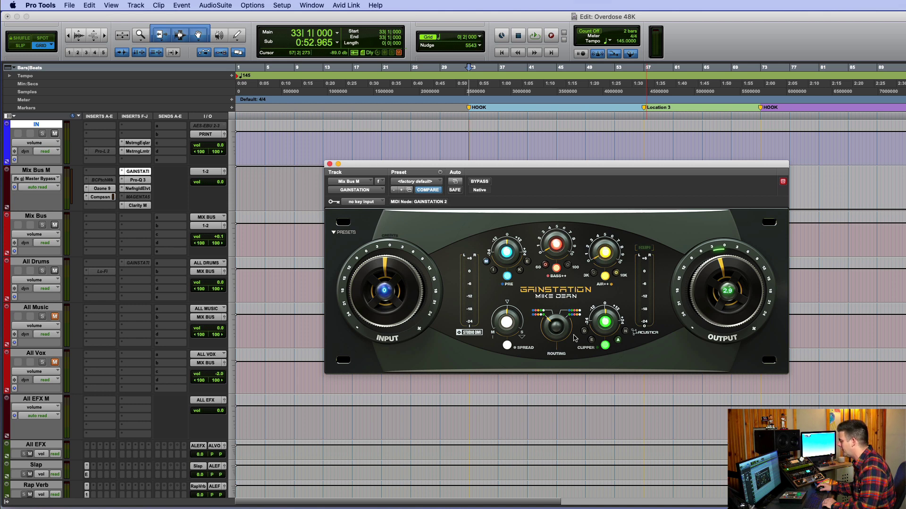
{"action": "left_click", "coordinate": [508, 347]}
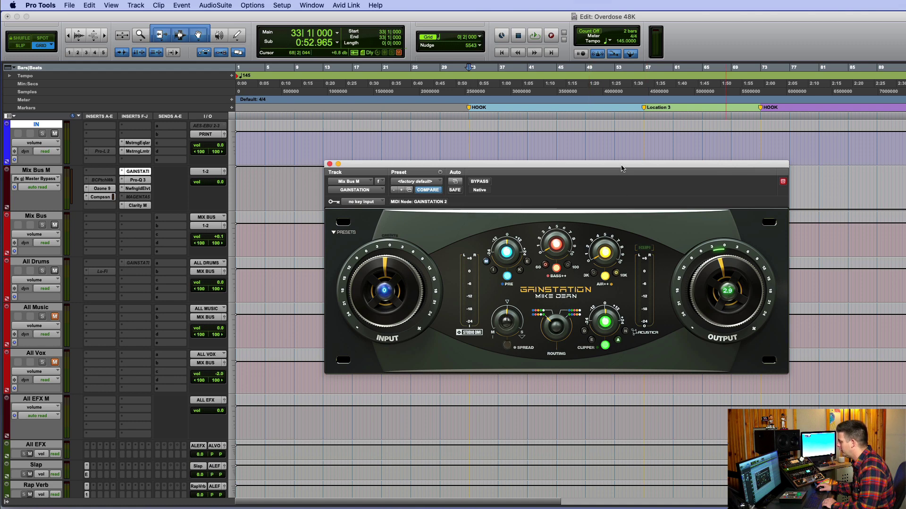
{"action": "left_click_drag", "start_coordinate": [622, 168], "coordinate": [618, 243]}
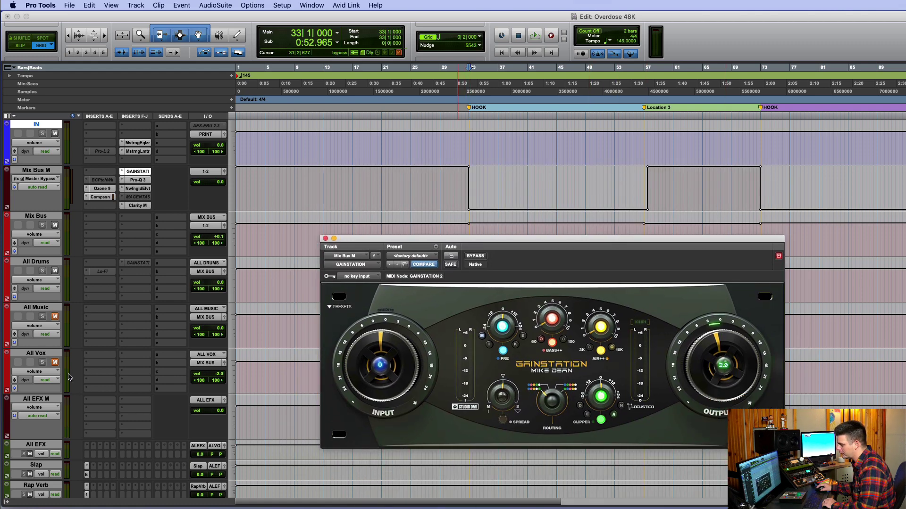
Step: Unmute the All Vox and All Music tracks and play the full mix from the hook
{"action": "left_click", "coordinate": [54, 362]}
{"action": "left_click", "coordinate": [54, 317]}
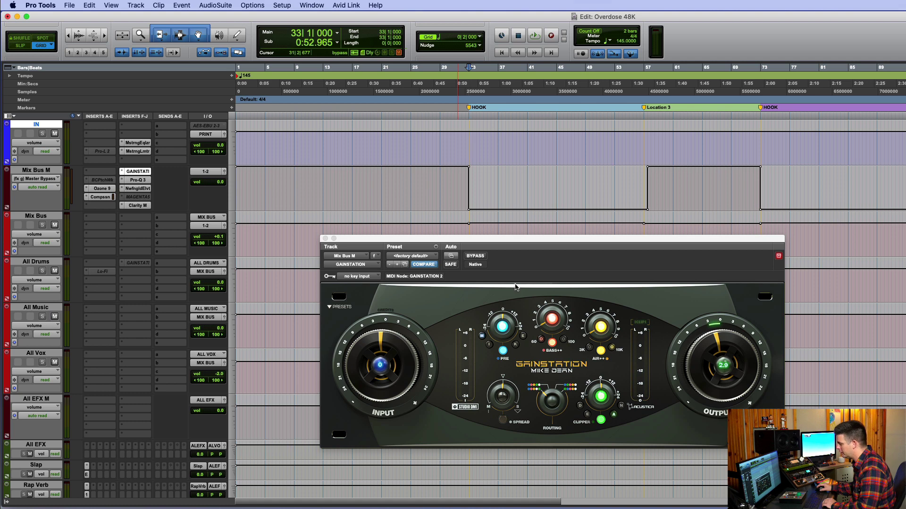
{"action": "left_click_drag", "start_coordinate": [529, 242], "coordinate": [527, 230]}
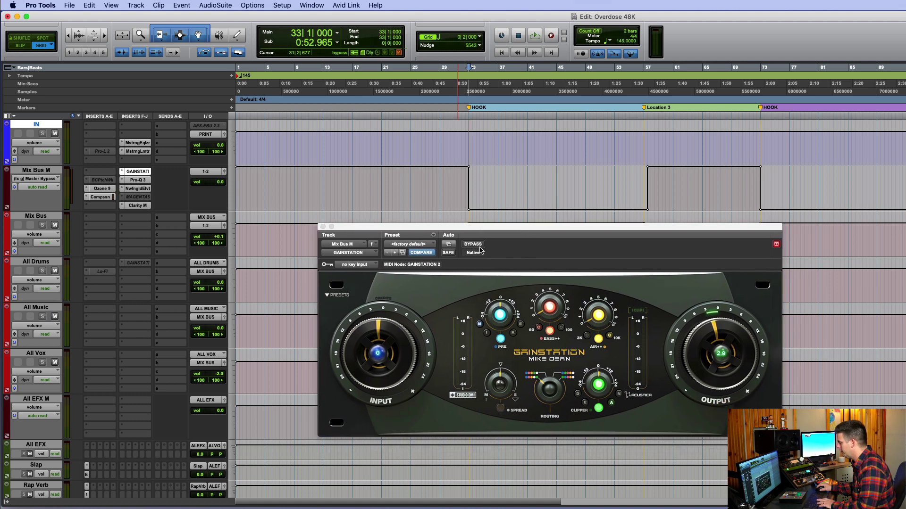
{"action": "key", "text": "space"}
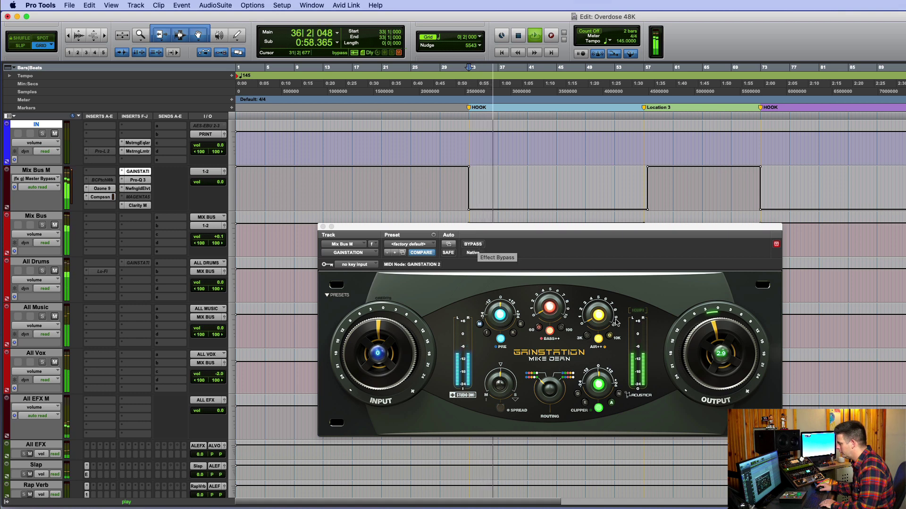
{"action": "left_click", "coordinate": [584, 304]}
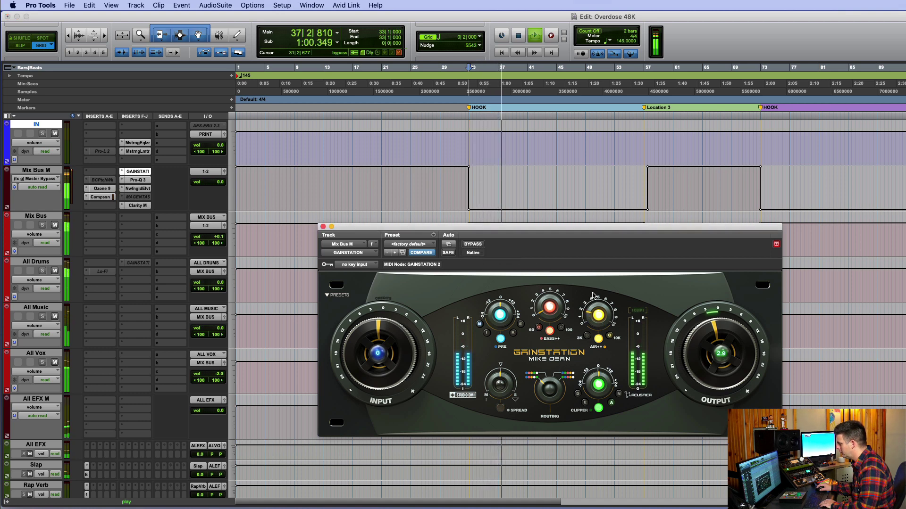
Step: Compare the Mix Bus M GAINSTATION with bypass during playback, and lower its output further
{"action": "left_click", "coordinate": [470, 245]}
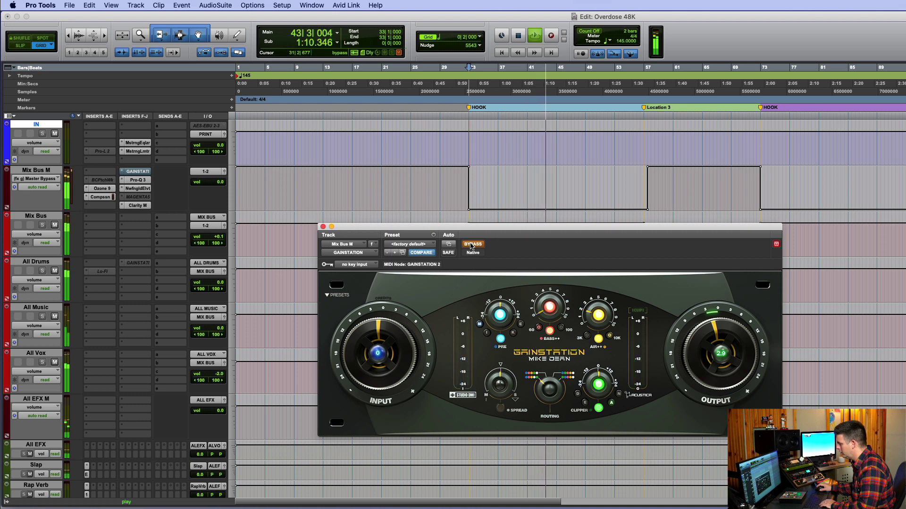
{"action": "left_click", "coordinate": [470, 245]}
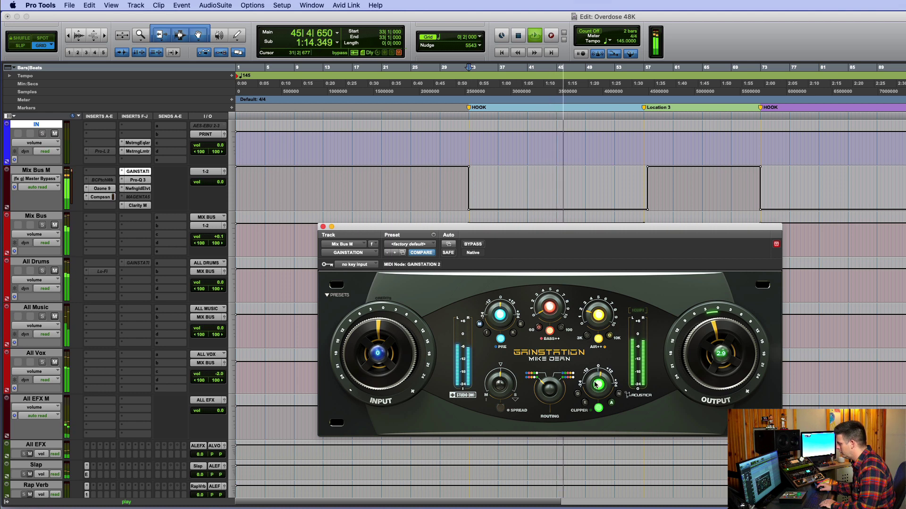
{"action": "left_click_drag", "start_coordinate": [732, 355], "coordinate": [735, 339]}
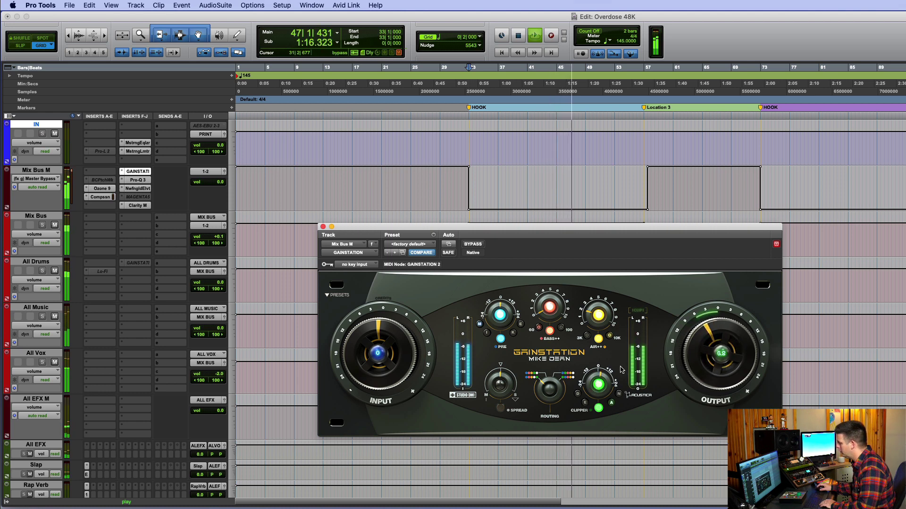
Step: Compare the Mix Bus M GAINSTATION at its new output level with bypass, restarting playback from the hook
{"action": "left_click", "coordinate": [474, 244]}
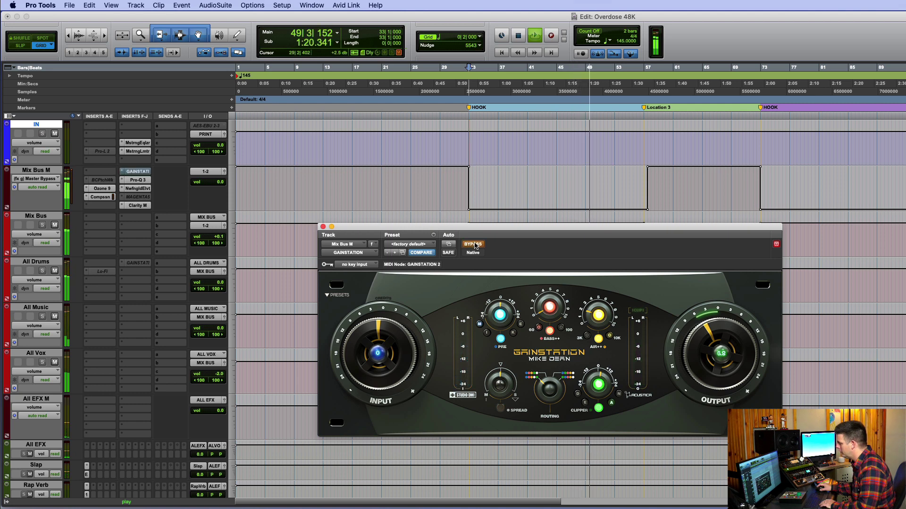
{"action": "key", "text": "space"}
{"action": "key", "text": "space"}
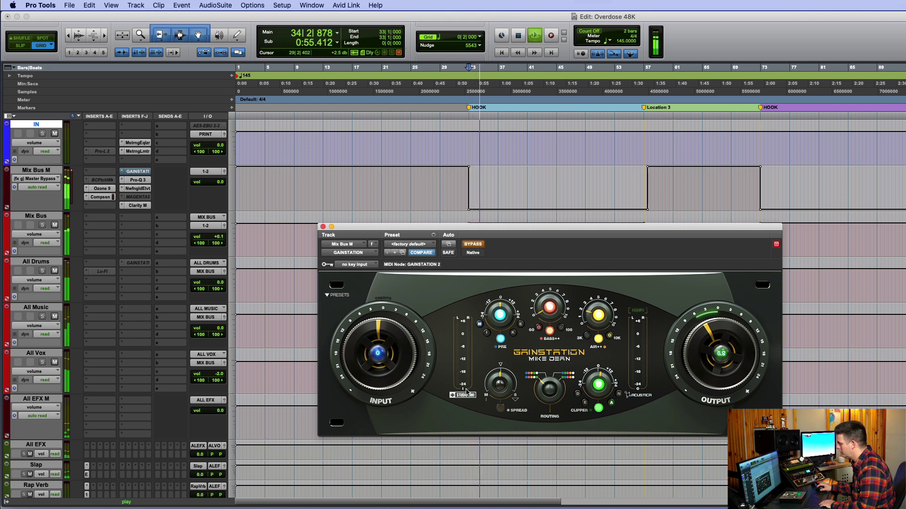
{"action": "left_click", "coordinate": [472, 245]}
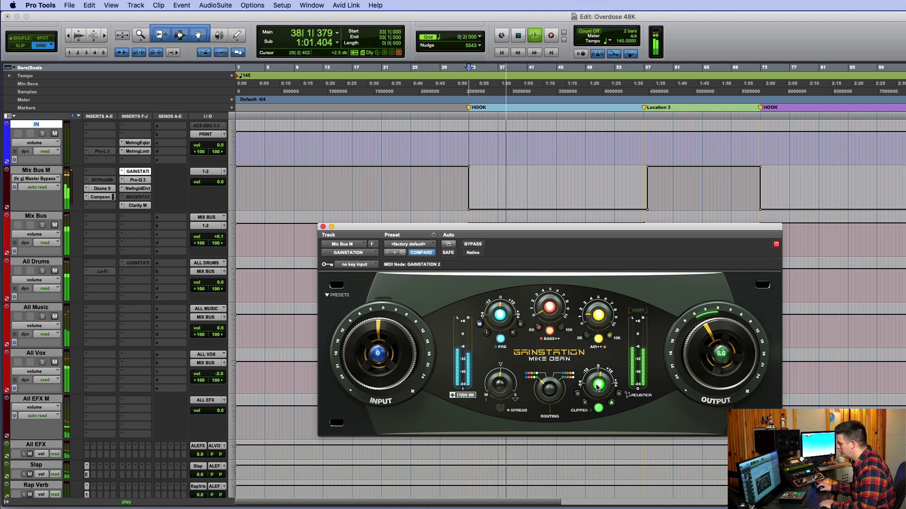
Step: Turn on Spread in the Mix Bus M GAINSTATION and compare the result with bypass
{"action": "left_click", "coordinate": [505, 388]}
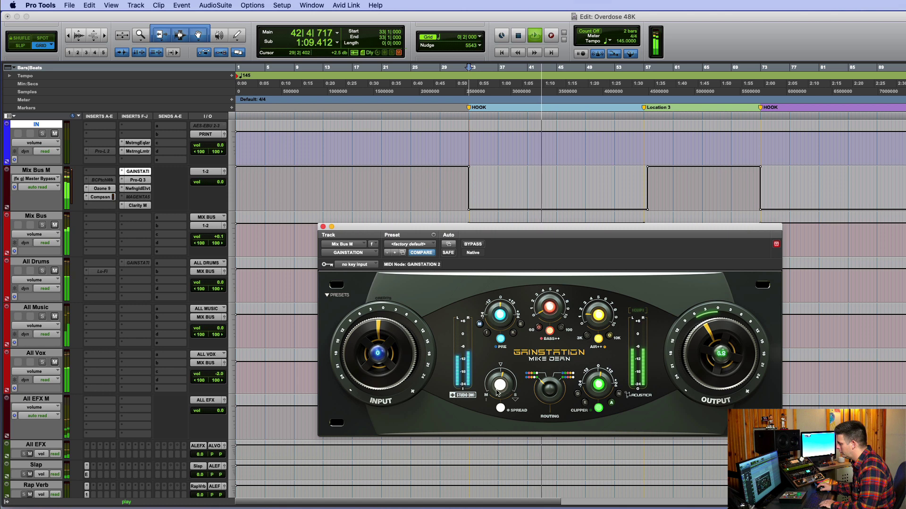
{"action": "left_click", "coordinate": [477, 245]}
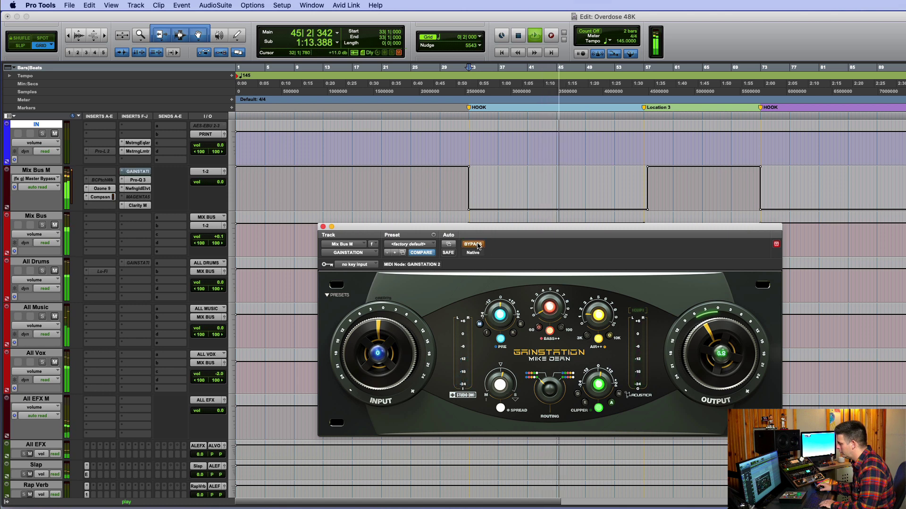
{"action": "left_click", "coordinate": [477, 245]}
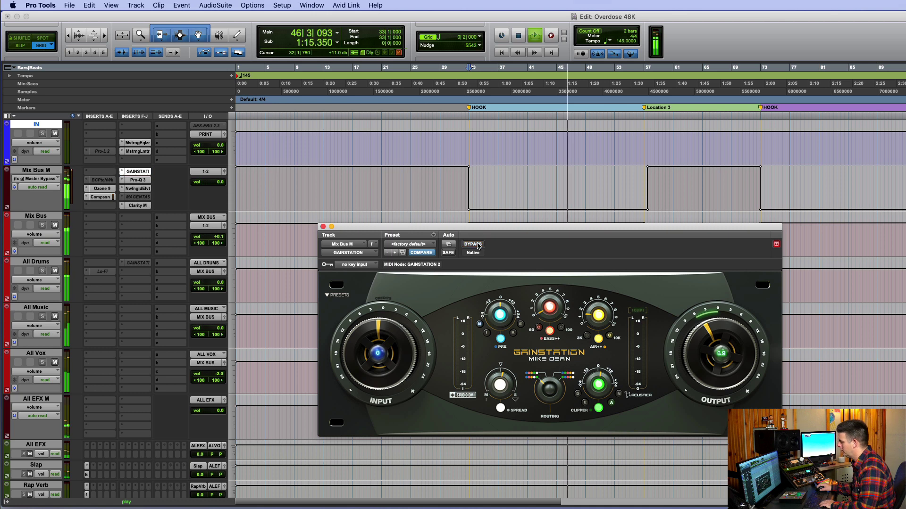
Step: Turn off Spread in the Mix Bus M GAINSTATION and stop playback
{"action": "left_click_drag", "start_coordinate": [524, 239], "coordinate": [525, 238]}
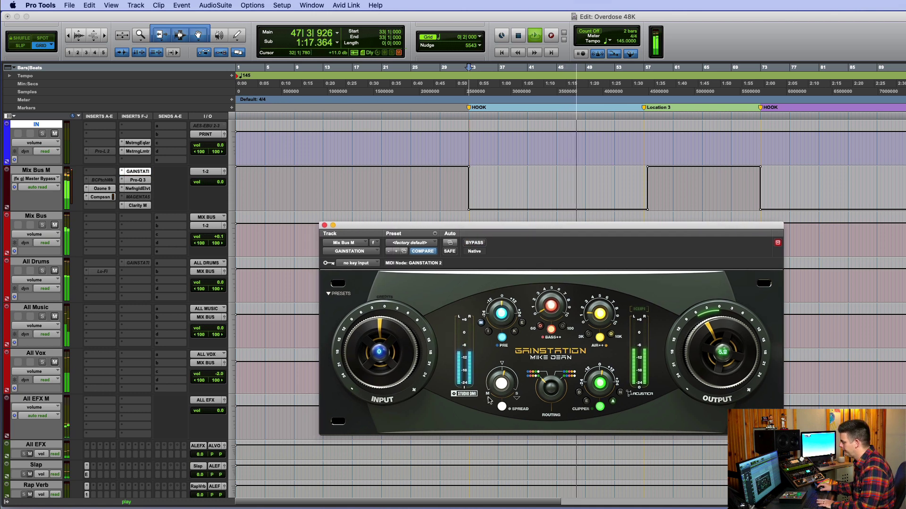
{"action": "left_click", "coordinate": [503, 409]}
{"action": "key", "text": "space"}
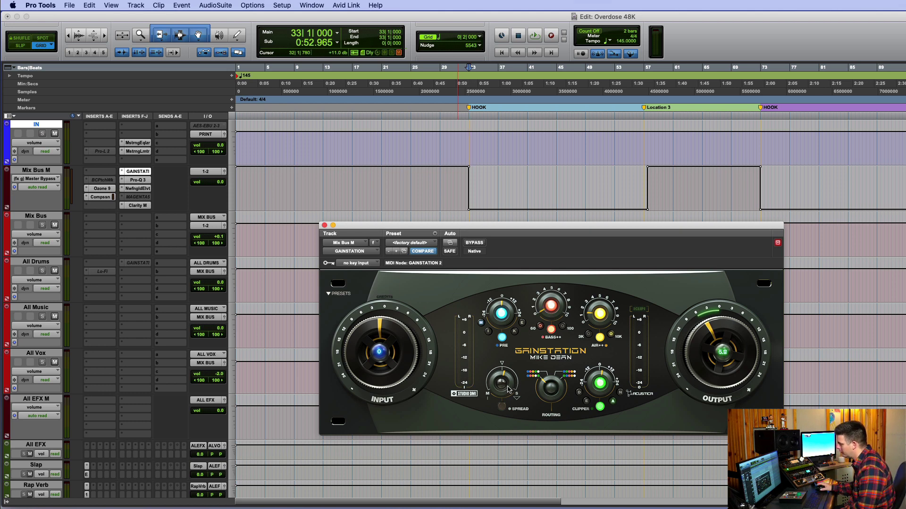
{"action": "left_click_drag", "start_coordinate": [595, 229], "coordinate": [596, 207]}
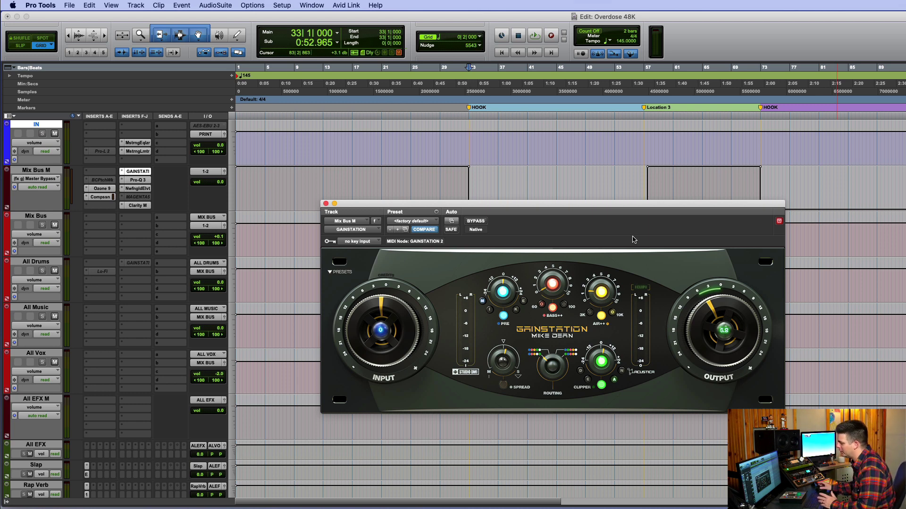
{"action": "left_click_drag", "start_coordinate": [644, 204], "coordinate": [644, 213]}
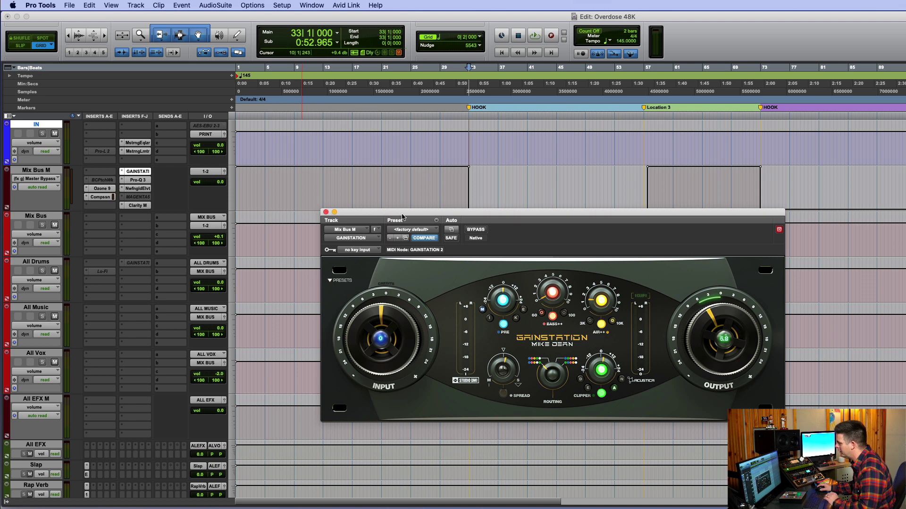
{"action": "left_click_drag", "start_coordinate": [403, 213], "coordinate": [395, 204]}
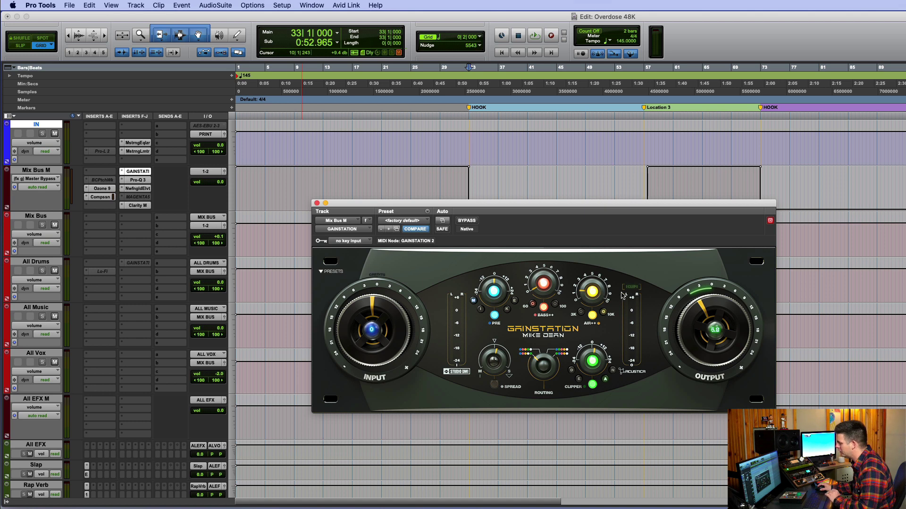
{"action": "left_click_drag", "start_coordinate": [386, 207], "coordinate": [378, 189]}
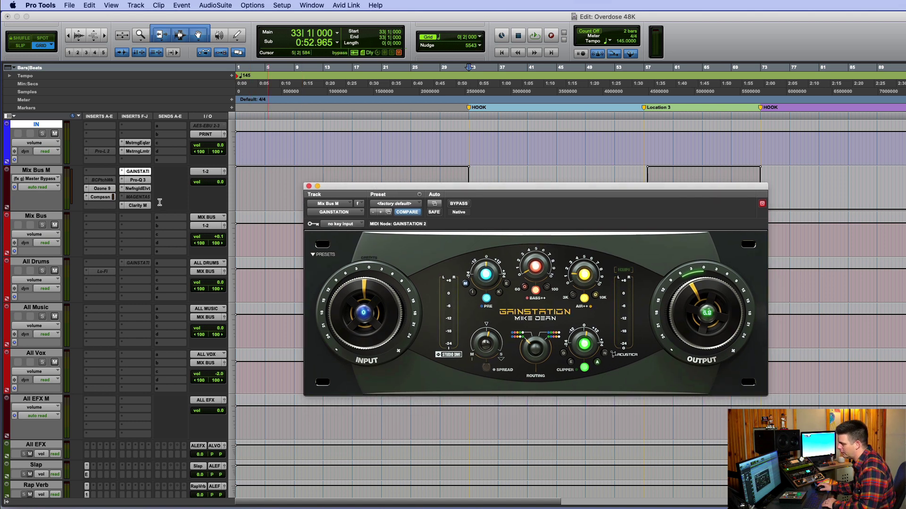
Step: Make the Mix Bus M GAINSTATION inactive and close its plug-in window
{"action": "left_click", "coordinate": [133, 175], "text": "ctrl+super"}
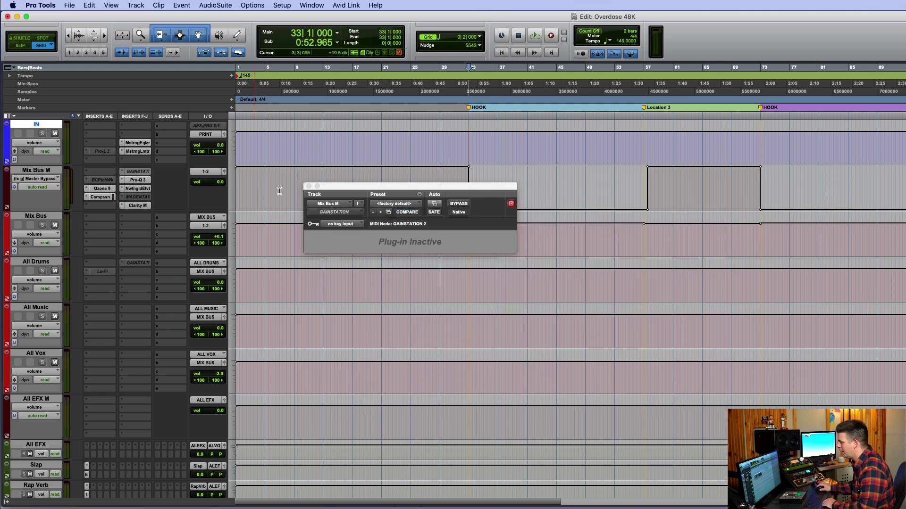
{"action": "left_click", "coordinate": [308, 186]}
Step: Open the GAINSTATION on the growler track and place the playhead at the first HOOK marker
{"action": "scroll", "coordinate": [338, 363], "scroll_direction": "down", "scroll_amount": 10}
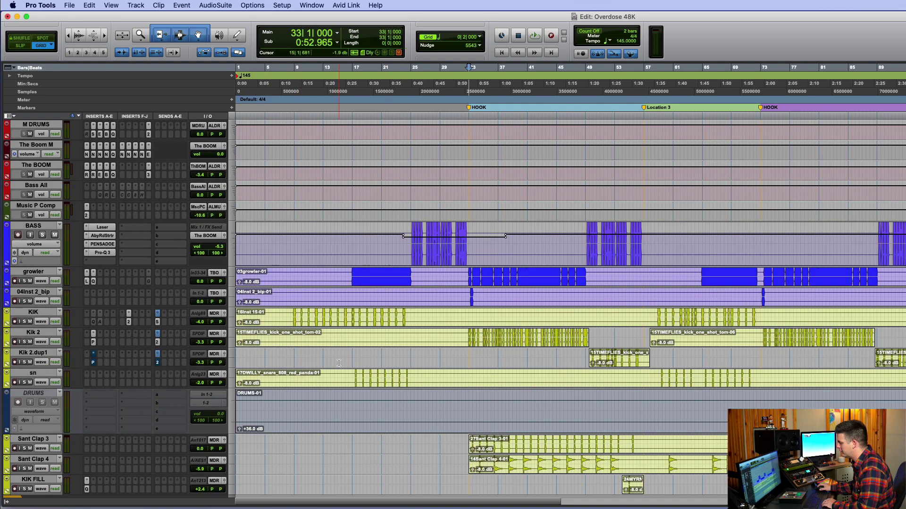
{"action": "left_click", "coordinate": [33, 272]}
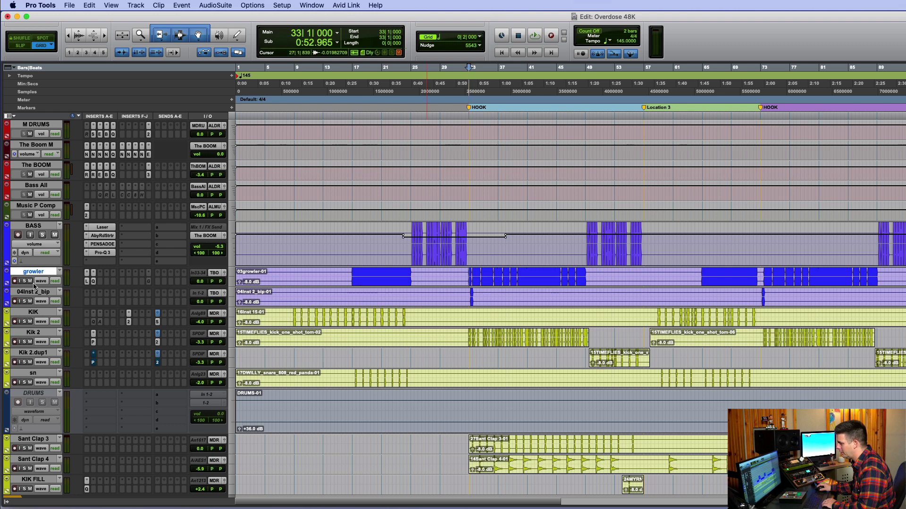
{"action": "scroll", "coordinate": [260, 315], "scroll_direction": "down", "scroll_amount": 3}
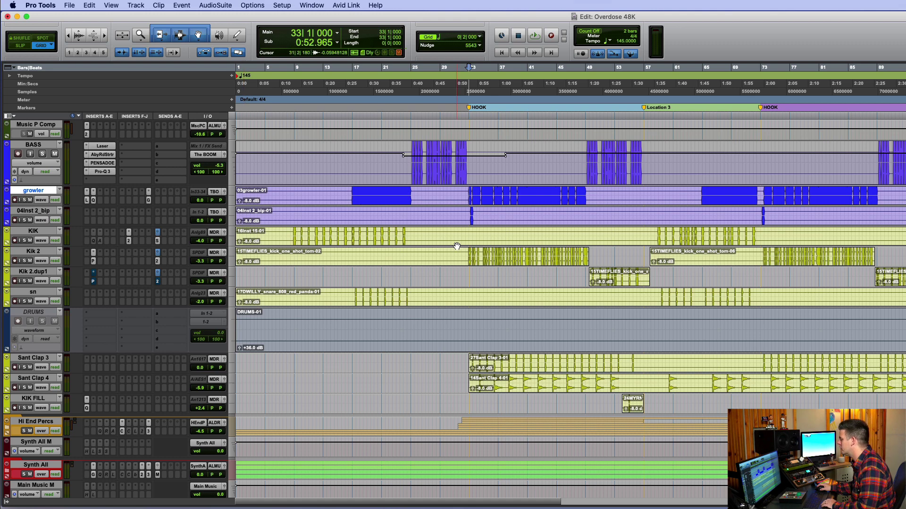
{"action": "left_click", "coordinate": [149, 201]}
{"action": "left_click_drag", "start_coordinate": [488, 160], "coordinate": [504, 217]}
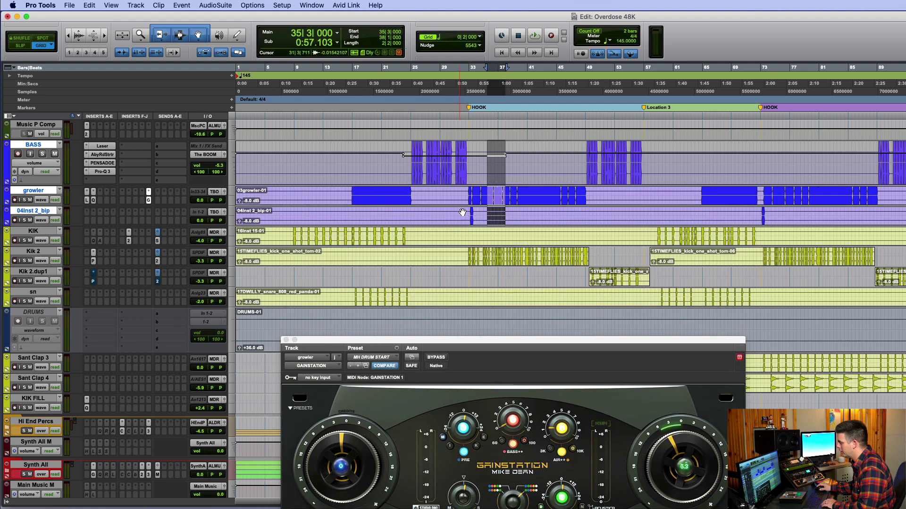
{"action": "left_click", "coordinate": [468, 107]}
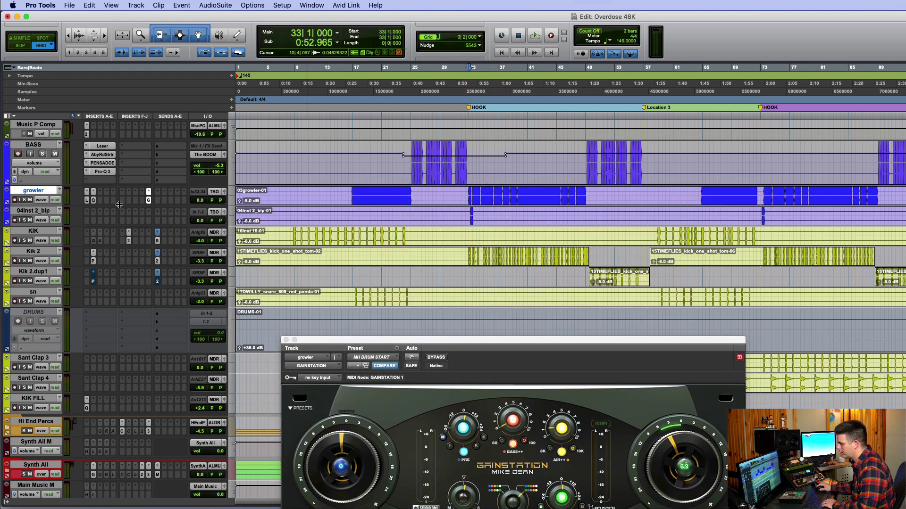
Step: Search the plug-ins for "gain" and insert GAINSTATIONBOOST in a free insert slot before GAINSTATION on the growler track
{"action": "left_click", "coordinate": [136, 202]}
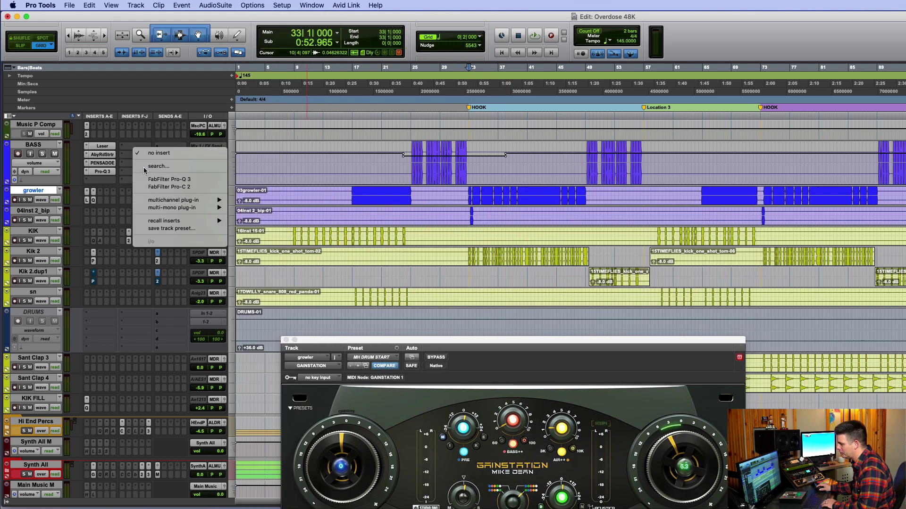
{"action": "key", "text": "Escape"}
{"action": "left_click", "coordinate": [142, 191]}
{"action": "type", "text": "gain"}
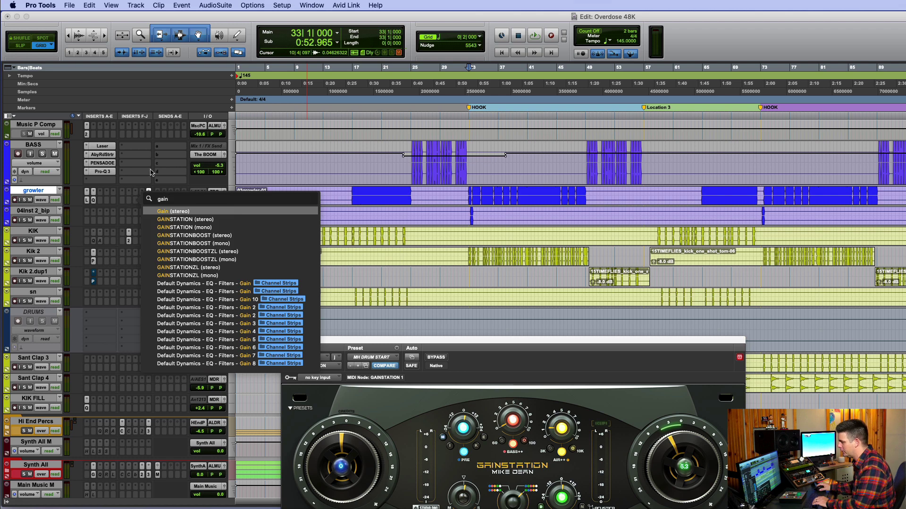
{"action": "left_click", "coordinate": [179, 227]}
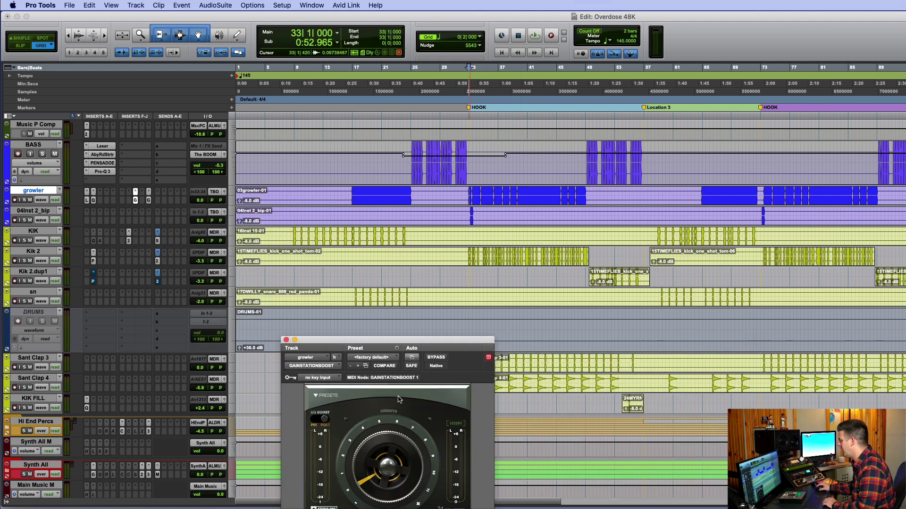
Step: Turn up the Boost amount in GAINSTATIONBOOST and bring it back down to its minimum
{"action": "left_click_drag", "start_coordinate": [427, 350], "coordinate": [580, 182]}
{"action": "left_click_drag", "start_coordinate": [551, 300], "coordinate": [547, 255]}
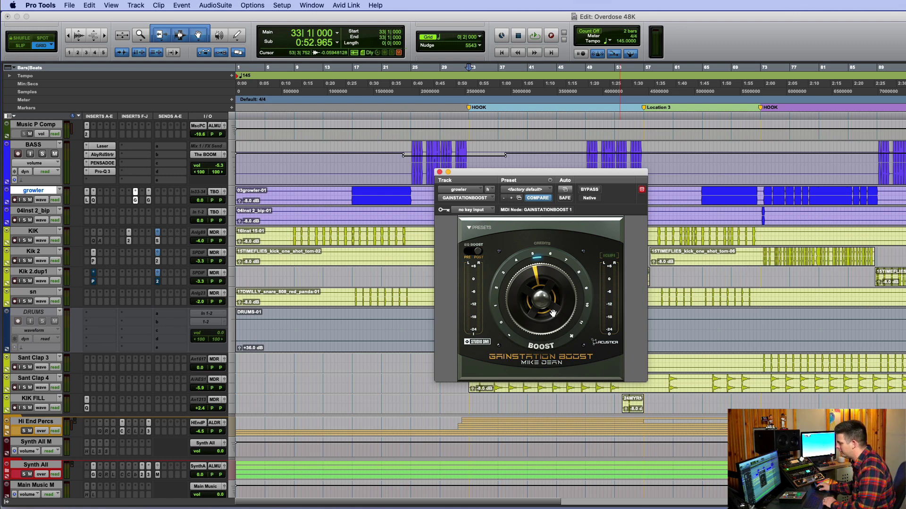
{"action": "left_click_drag", "start_coordinate": [546, 319], "coordinate": [545, 344]}
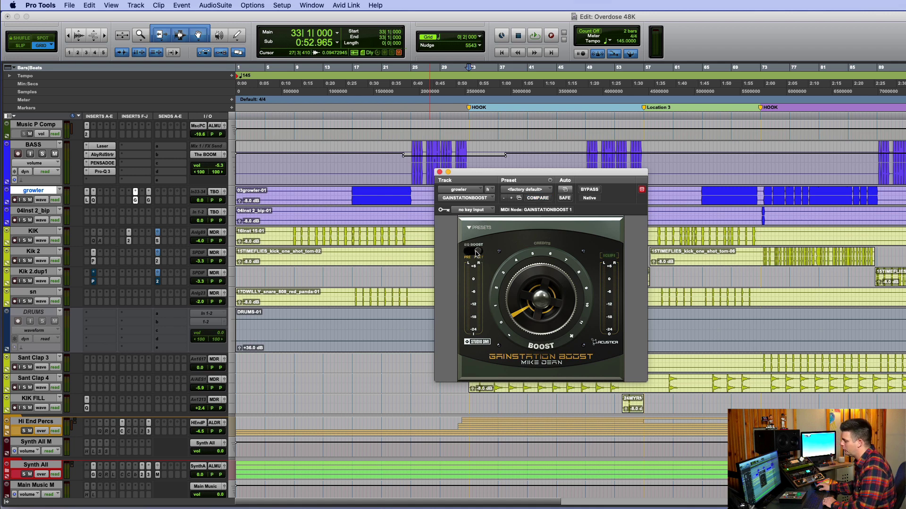
Step: Look through the M.W.A. Presets of GAINSTATIONBOOST
{"action": "left_click", "coordinate": [481, 228]}
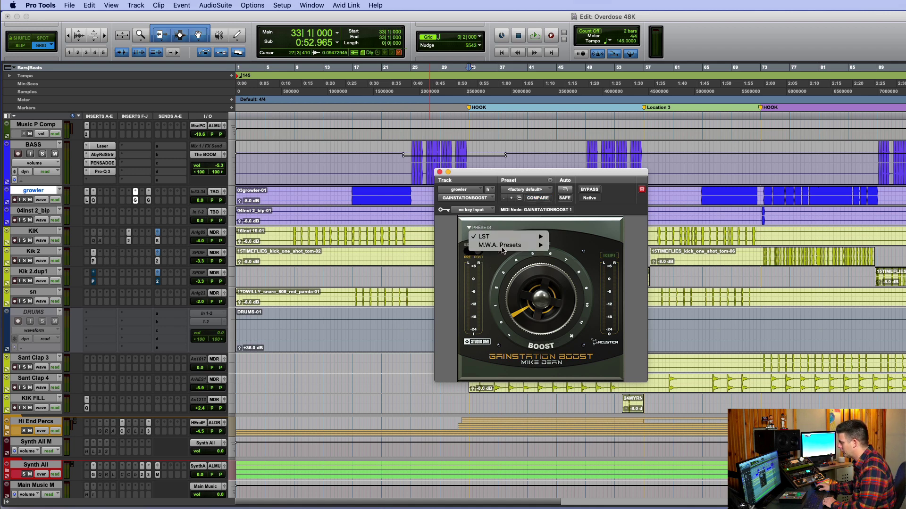
{"action": "mouse_move", "coordinate": [514, 246]}
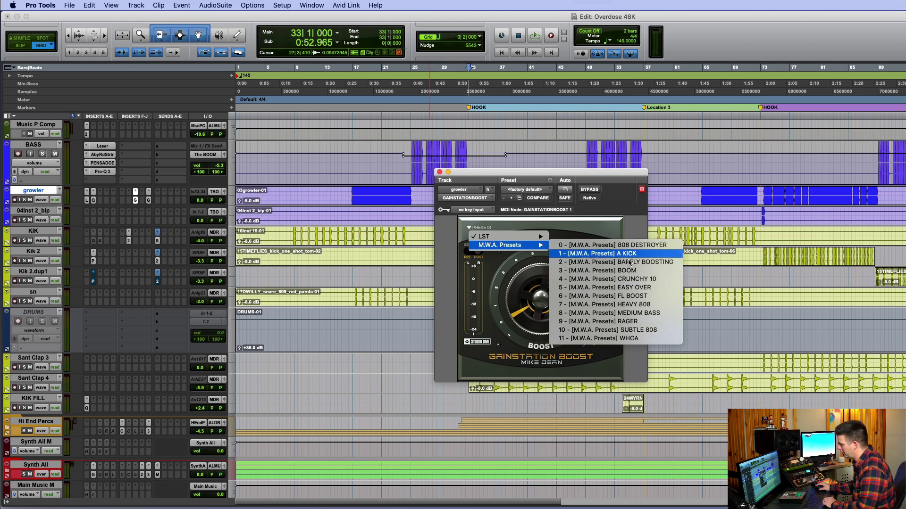
{"action": "left_click", "coordinate": [647, 365]}
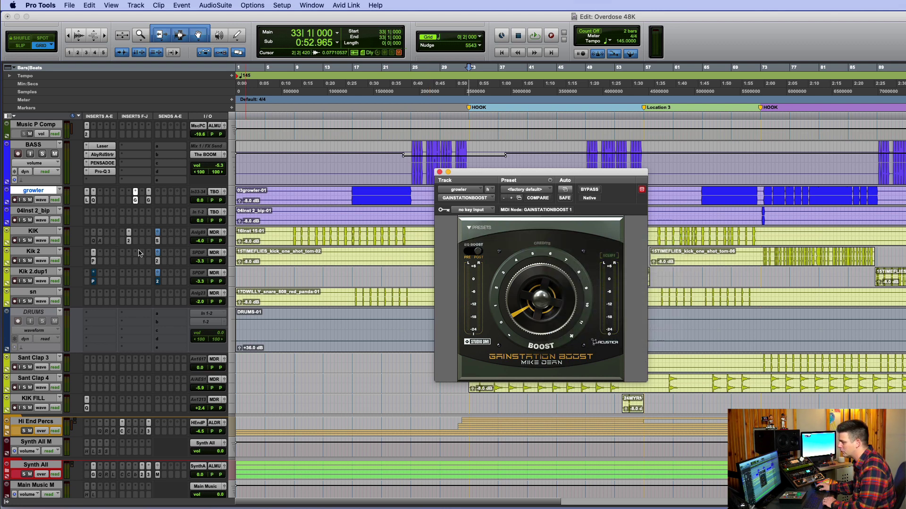
Step: Make the growler track's GAINSTATIONBOOST inactive and reopen the track's GAINSTATION
{"action": "left_click", "coordinate": [134, 203]}
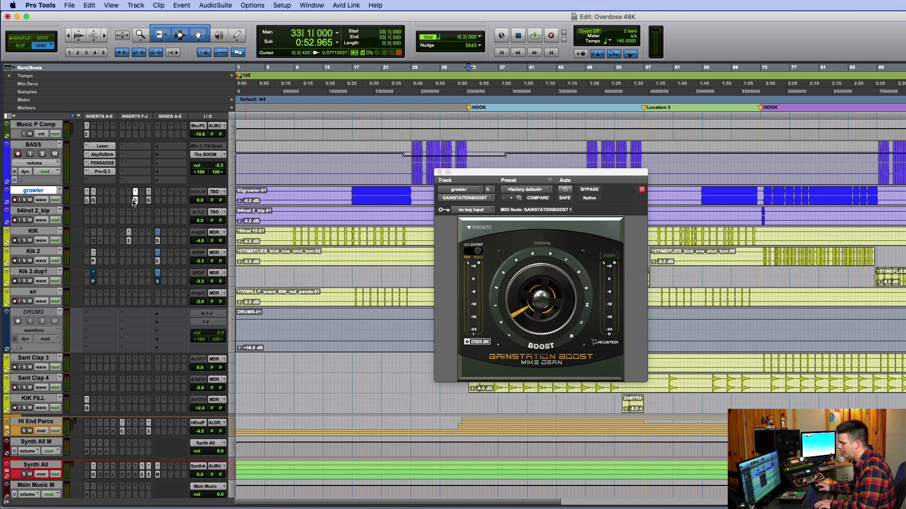
{"action": "left_click", "coordinate": [135, 201], "text": "ctrl+super"}
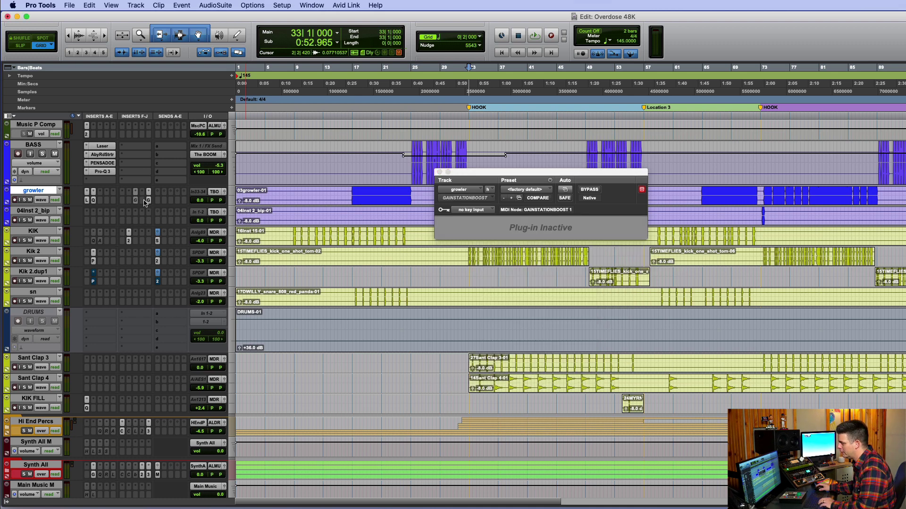
{"action": "left_click", "coordinate": [149, 201]}
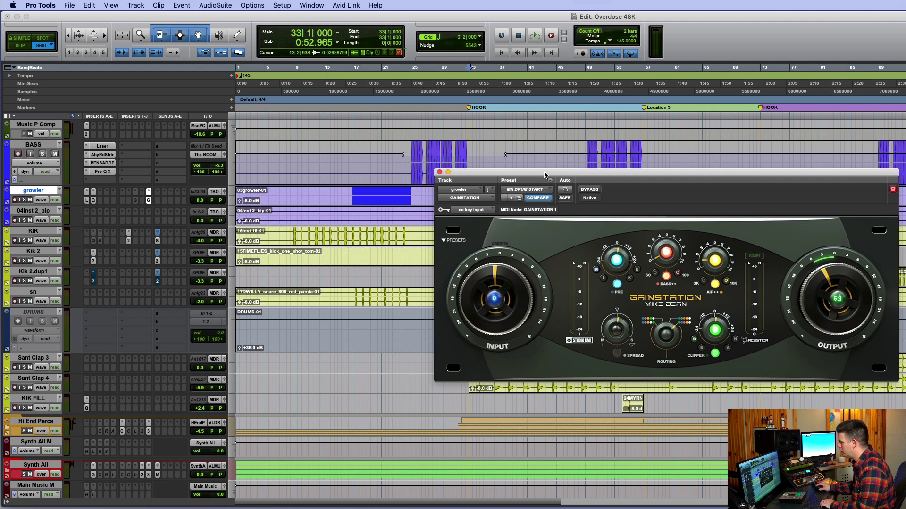
{"action": "left_click_drag", "start_coordinate": [545, 174], "coordinate": [398, 256]}
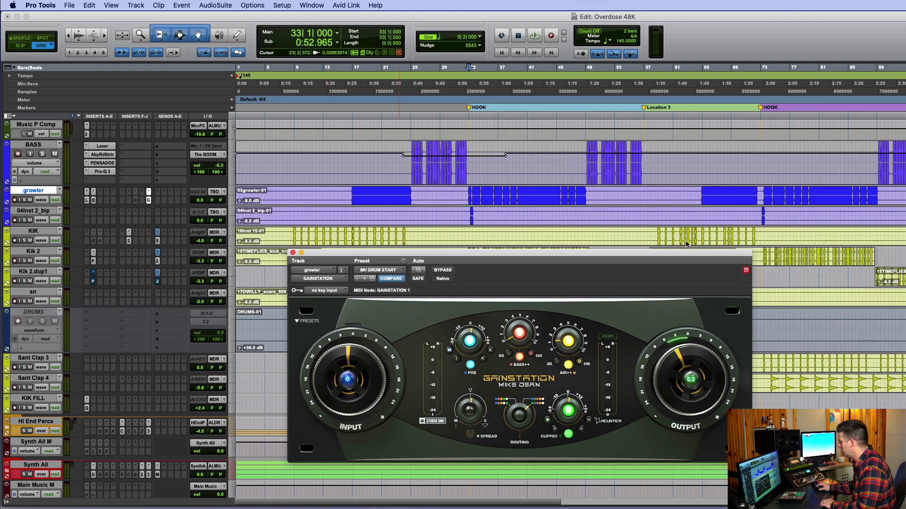
Step: Turn the growler GAINSTATION's output all the way down to 24 and solo the growler track
{"action": "left_click_drag", "start_coordinate": [693, 256], "coordinate": [766, 237]}
{"action": "left_click_drag", "start_coordinate": [764, 360], "coordinate": [764, 392]}
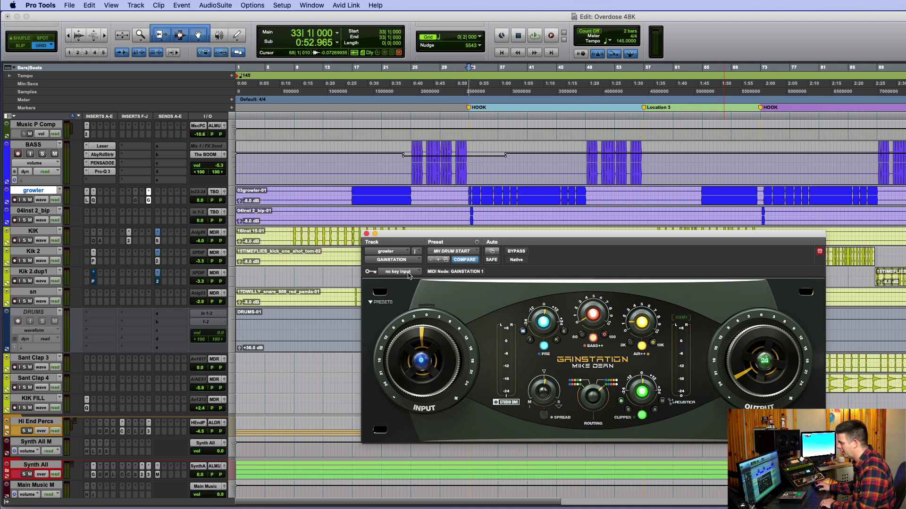
{"action": "left_click", "coordinate": [24, 200]}
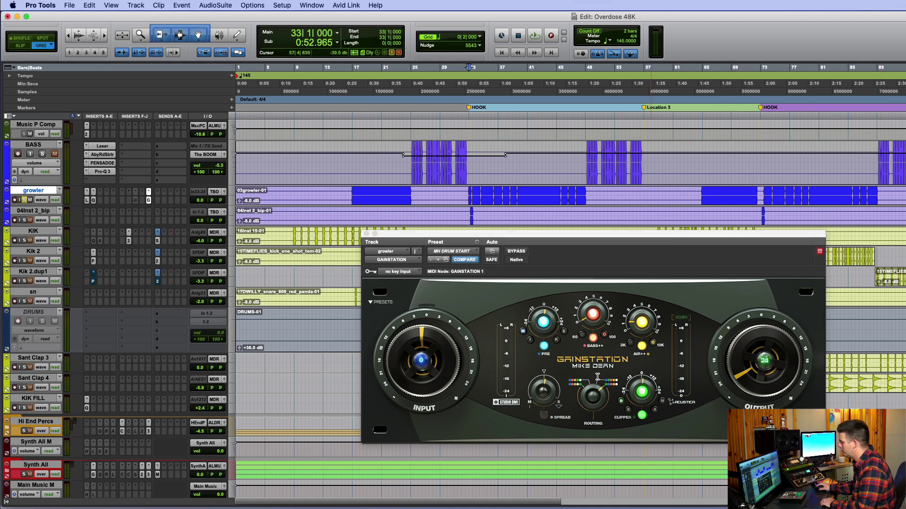
Step: Play the soloed growler track from the HOOK marker with GAINSTATION bypassed, stop, and reactivate the plug-in
{"action": "left_click", "coordinate": [524, 259]}
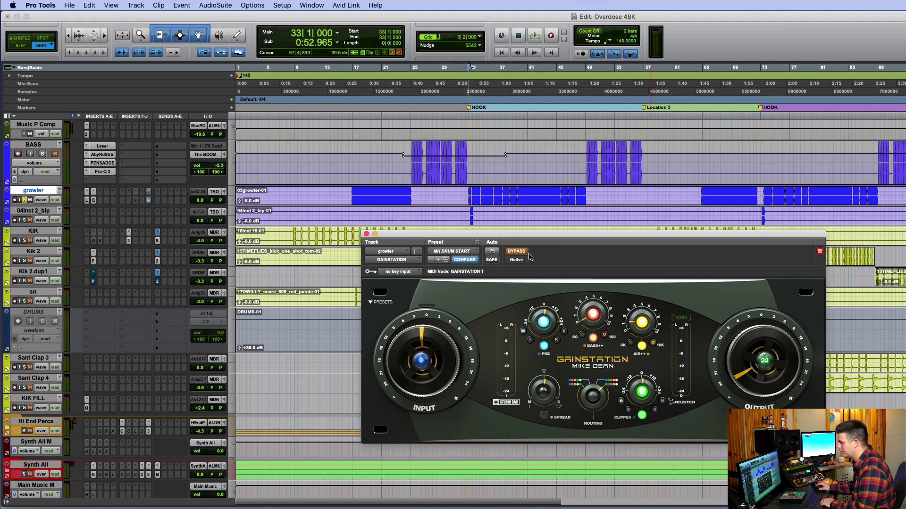
{"action": "key", "text": "space"}
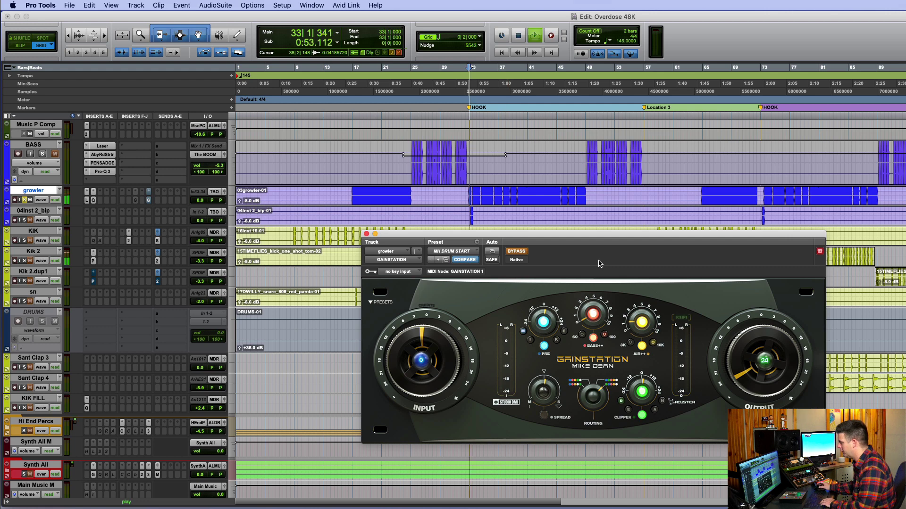
{"action": "key", "text": "space"}
{"action": "left_click", "coordinate": [515, 252]}
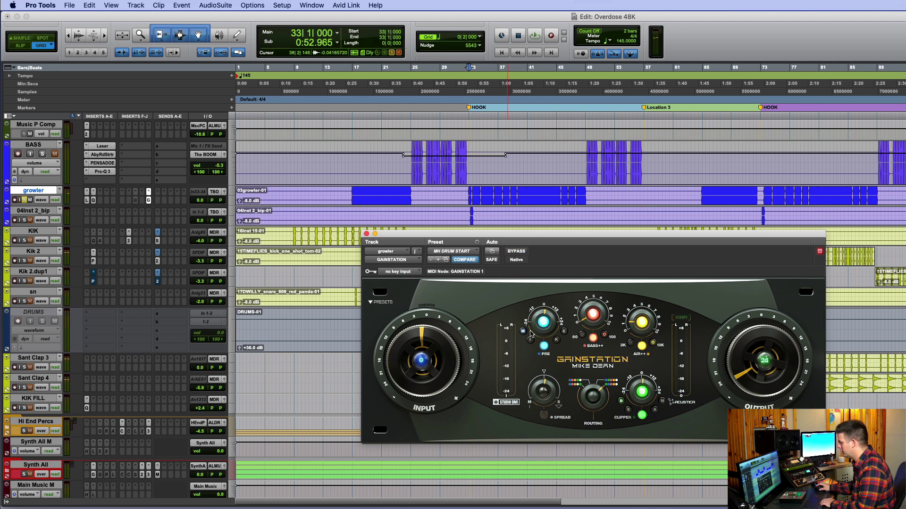
Step: Play the growler's hook with GAINSTATION active, toggling bypass on and off during playback to compare the sound
{"action": "key", "text": "space"}
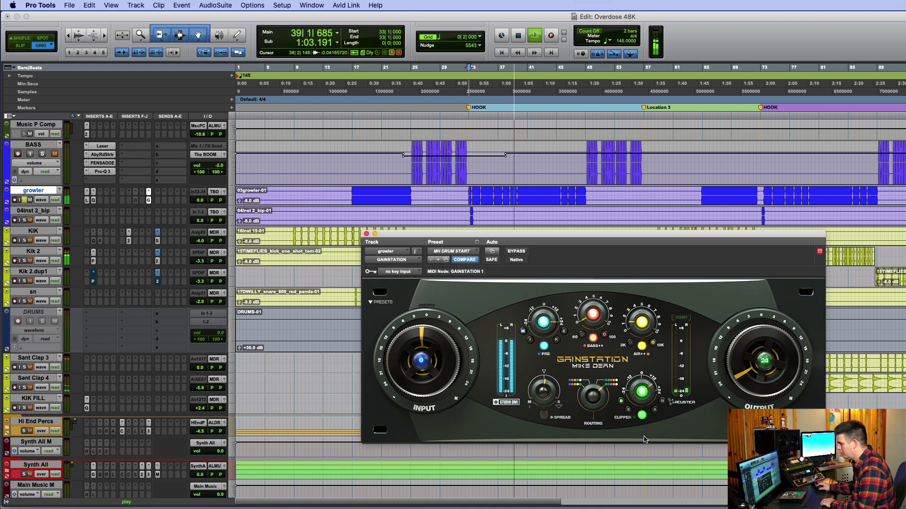
{"action": "left_click_drag", "start_coordinate": [693, 249], "coordinate": [693, 226]}
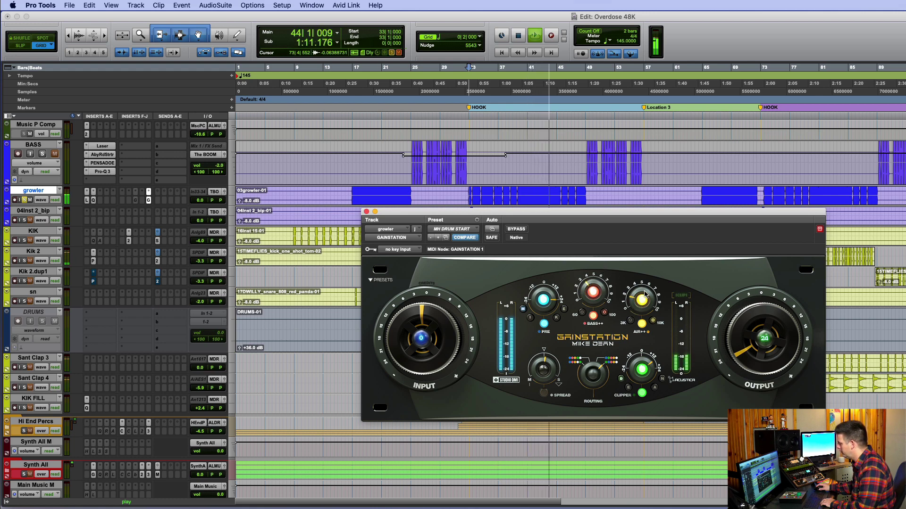
{"action": "left_click", "coordinate": [521, 230]}
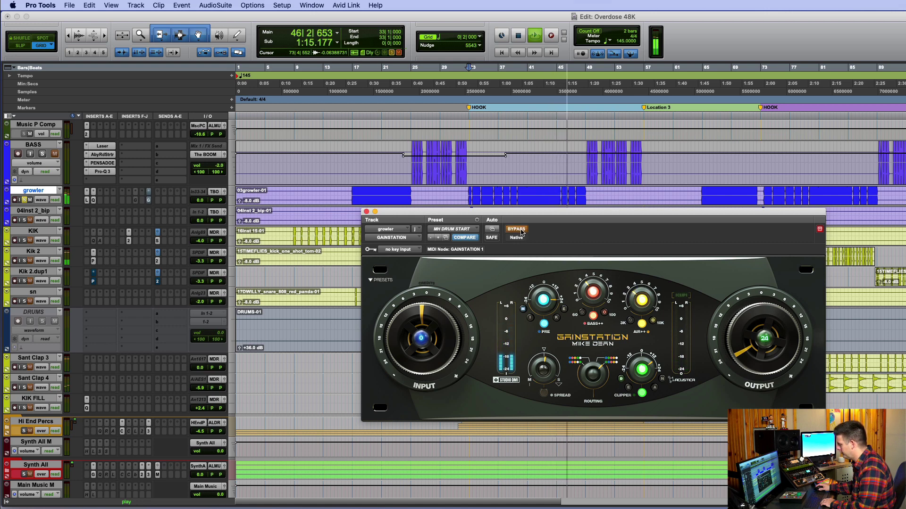
{"action": "left_click", "coordinate": [516, 229]}
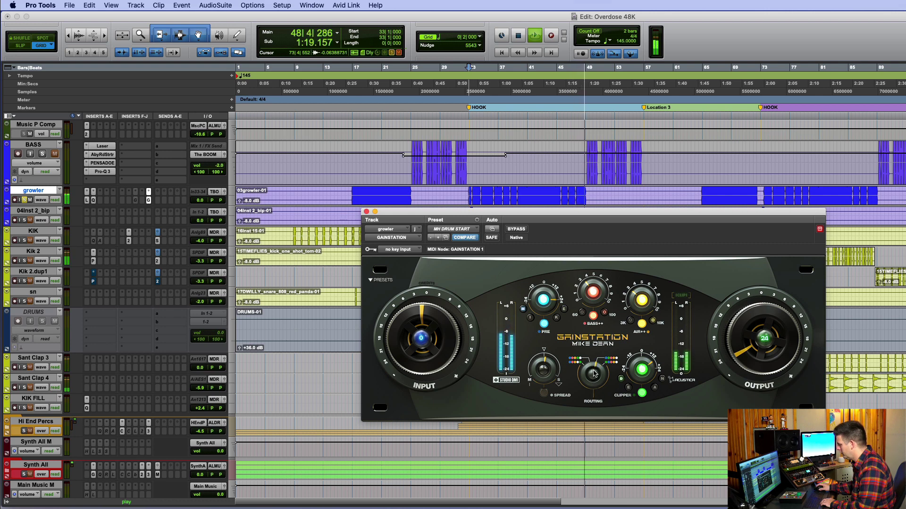
{"action": "key", "text": "space"}
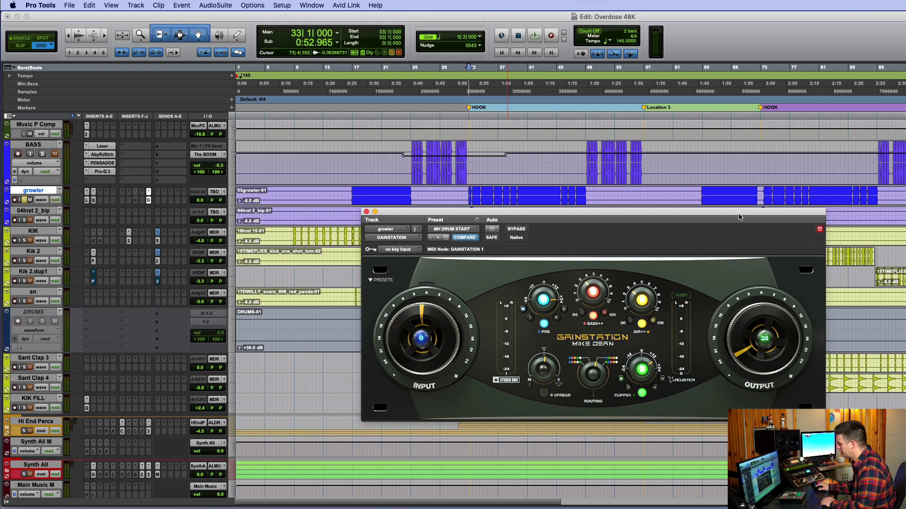
Step: Replay the start of the growler's hook in short passes to audition GAINSTATION's Routing control
{"action": "left_click_drag", "start_coordinate": [739, 217], "coordinate": [732, 219]}
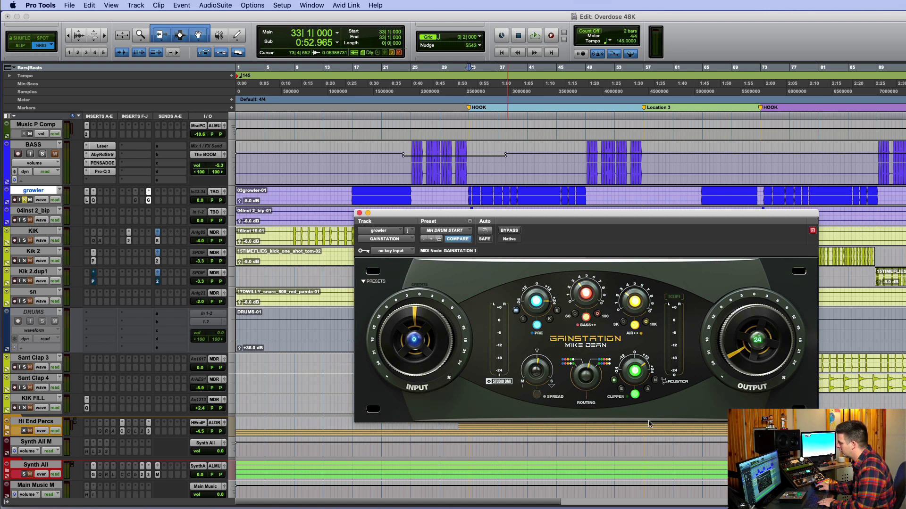
{"action": "key", "text": "space"}
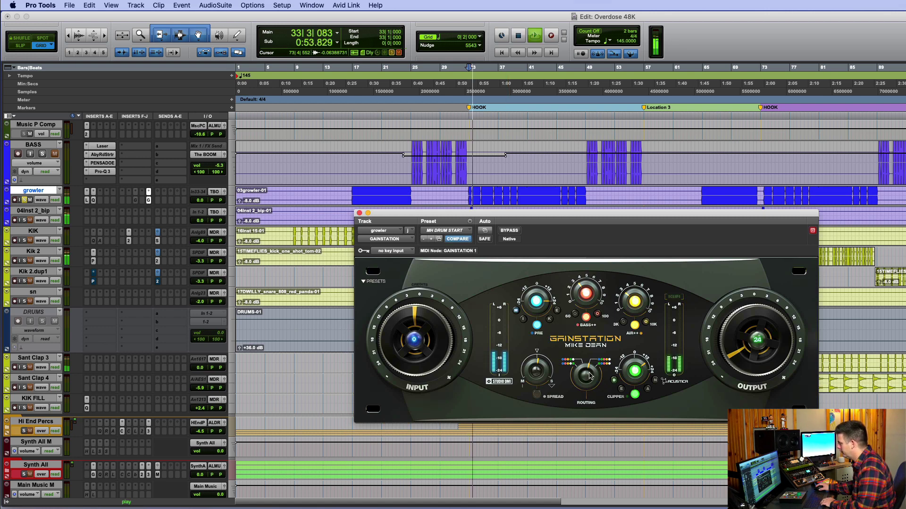
{"action": "key", "text": "space"}
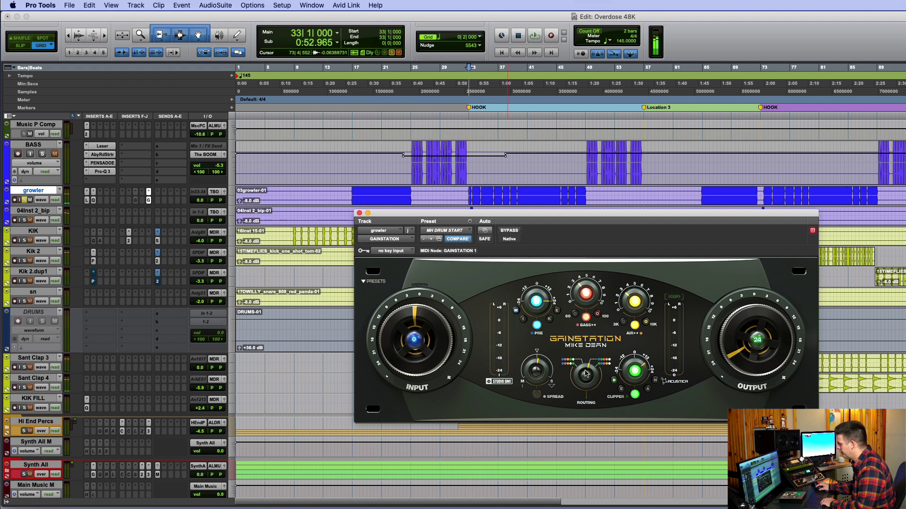
{"action": "key", "text": "space"}
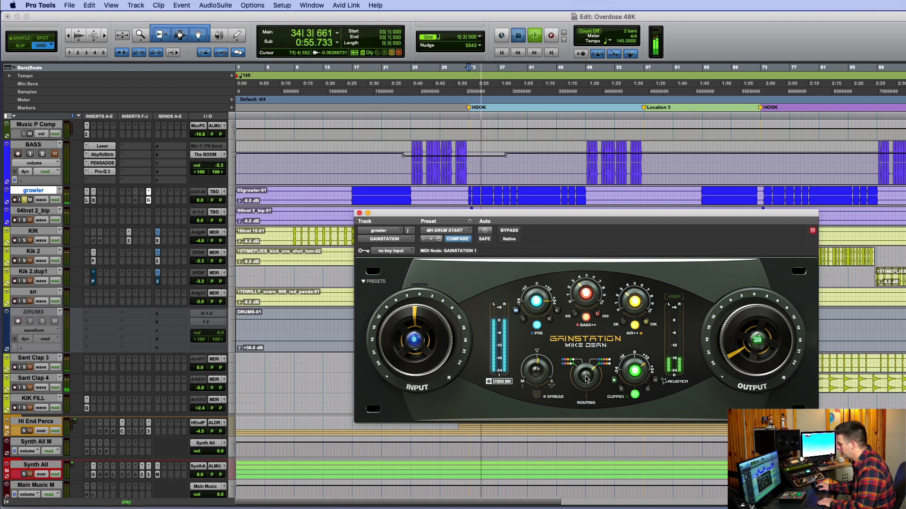
{"action": "key", "text": "space"}
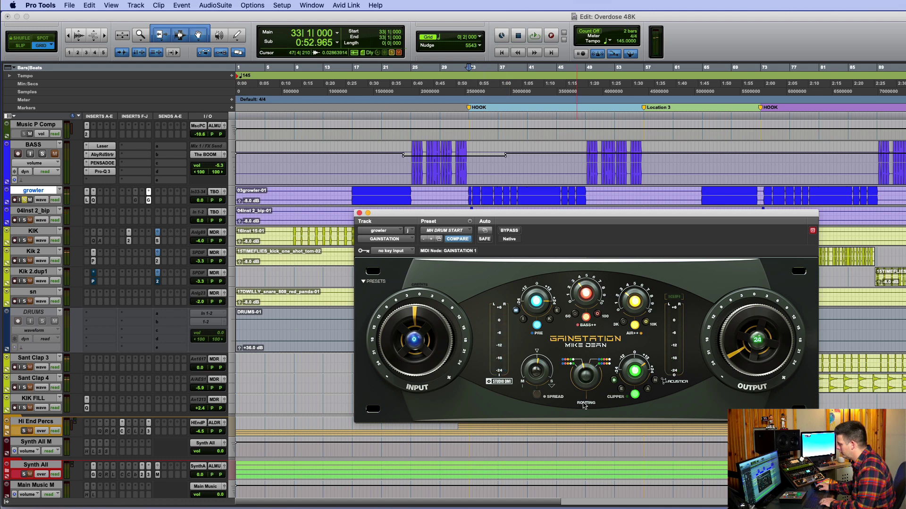
{"action": "key", "text": "space"}
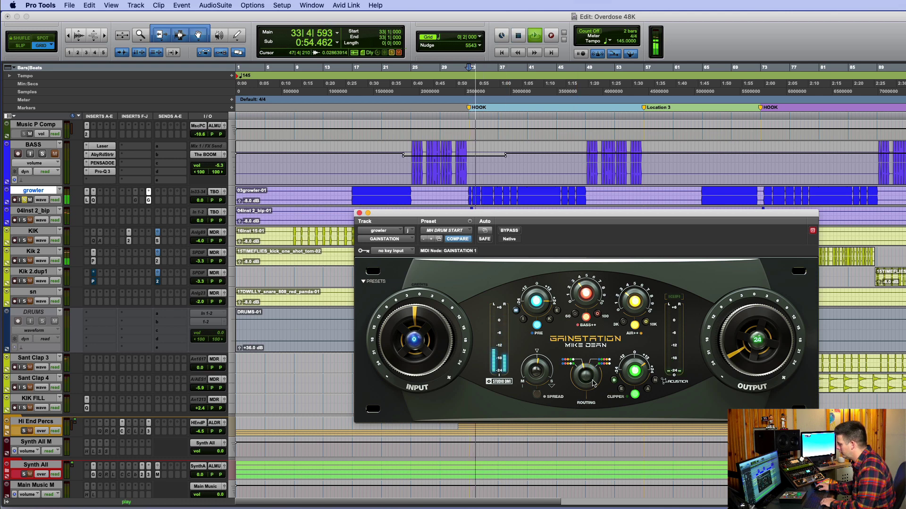
{"action": "key", "text": "space"}
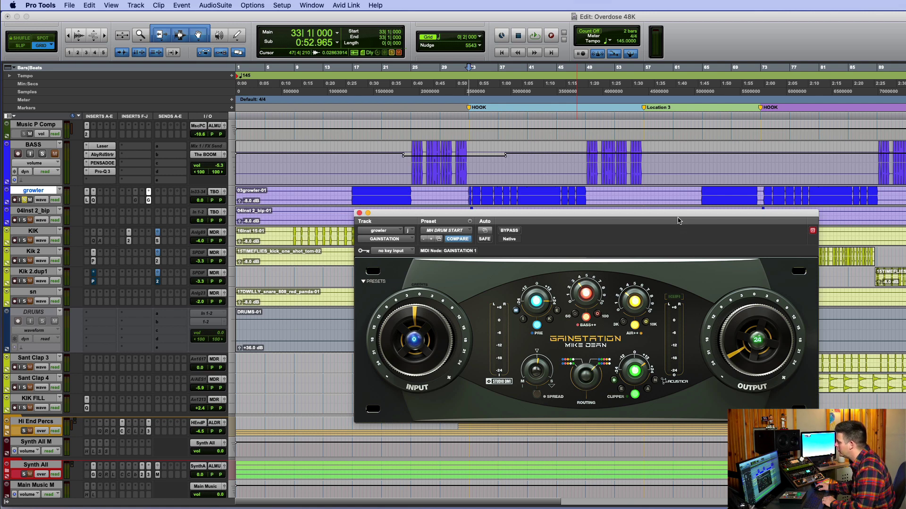
Step: Switch on Spread in the growler's GAINSTATION and set its output to 22.6 while the hook plays
{"action": "mouse_move", "coordinate": [678, 221]}
{"action": "left_mouse_down"}
{"action": "mouse_move", "coordinate": [668, 227]}
{"action": "mouse_move", "coordinate": [677, 220]}
{"action": "left_mouse_up"}
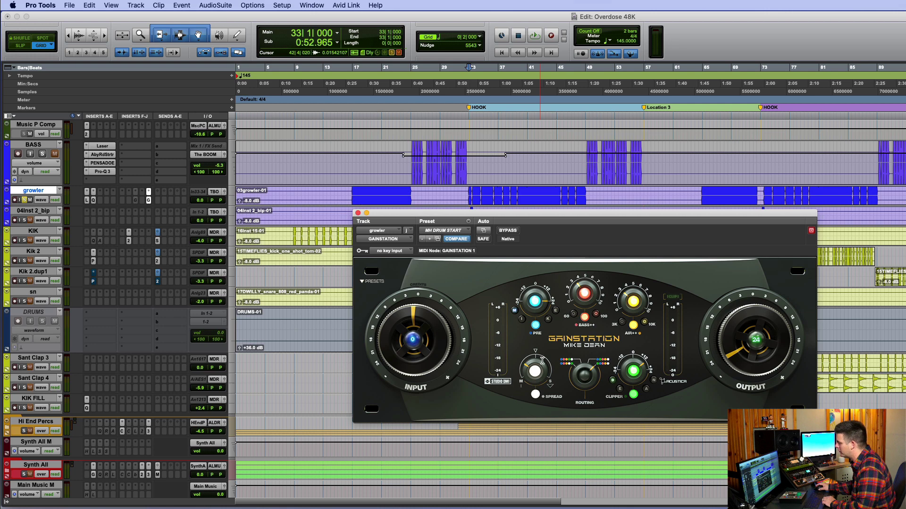
{"action": "left_click_drag", "start_coordinate": [606, 216], "coordinate": [588, 216]}
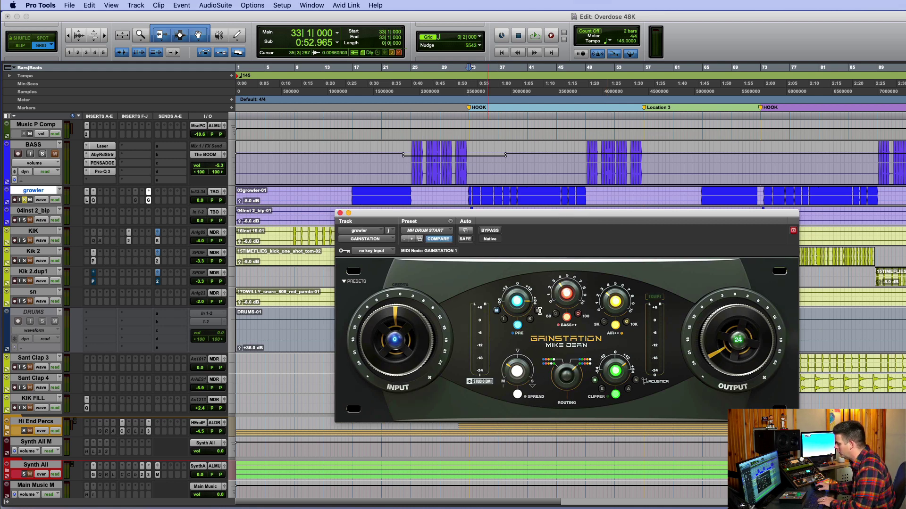
{"action": "key", "text": "space"}
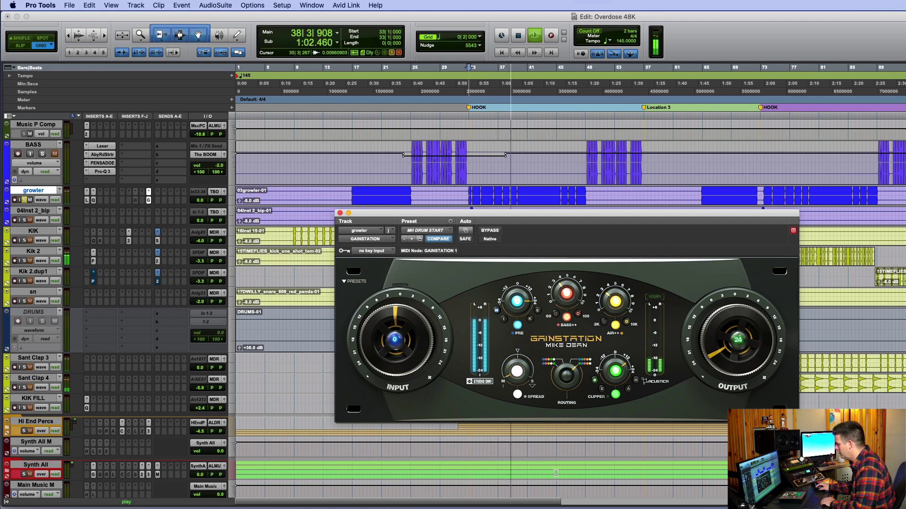
{"action": "left_click_drag", "start_coordinate": [741, 325], "coordinate": [740, 331]}
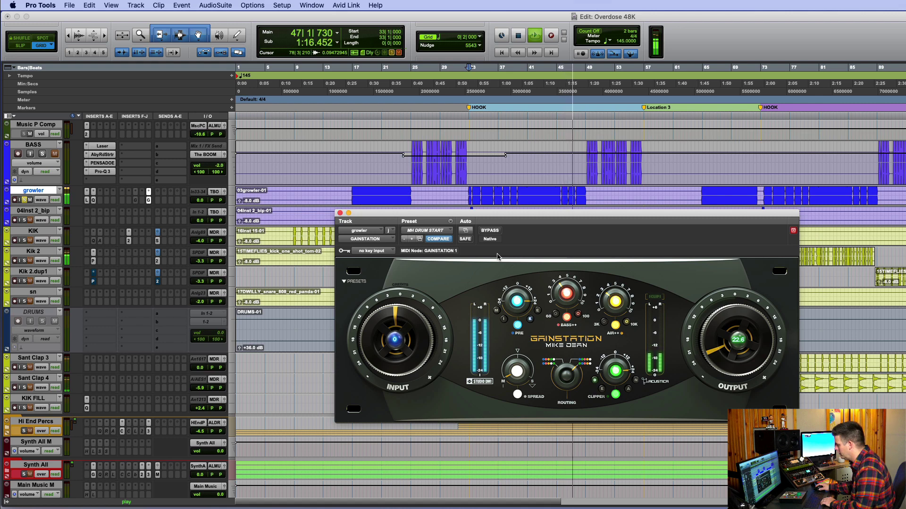
Step: Bypass the growler's GAINSTATION to hear the unprocessed bass and stop playback
{"action": "left_click", "coordinate": [489, 231]}
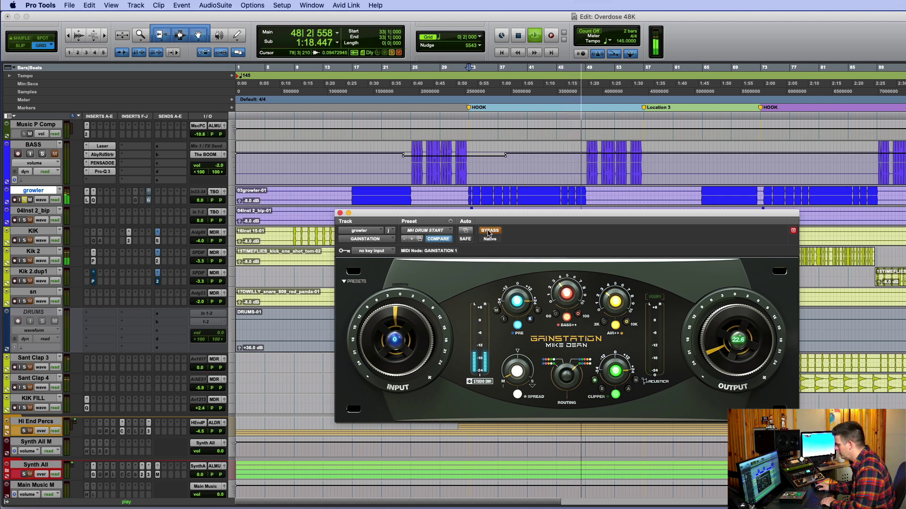
{"action": "key", "text": "space"}
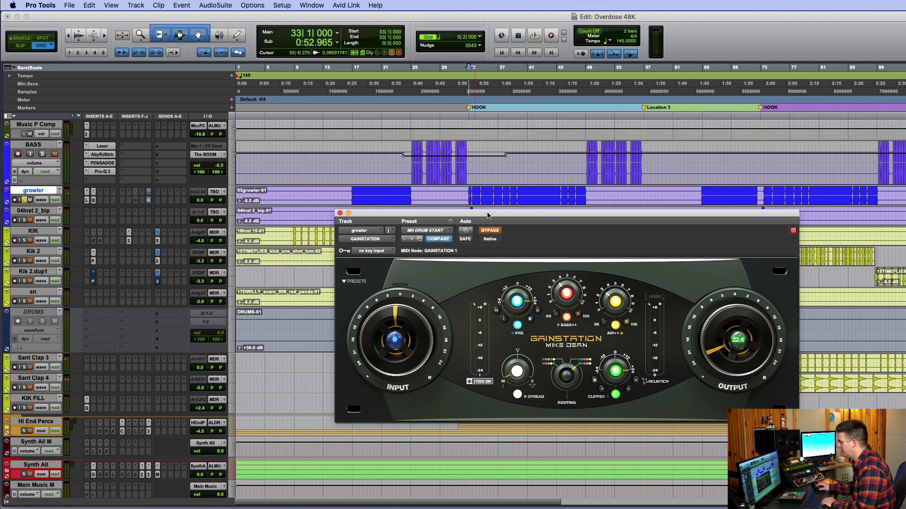
{"action": "left_click_drag", "start_coordinate": [487, 216], "coordinate": [489, 215]}
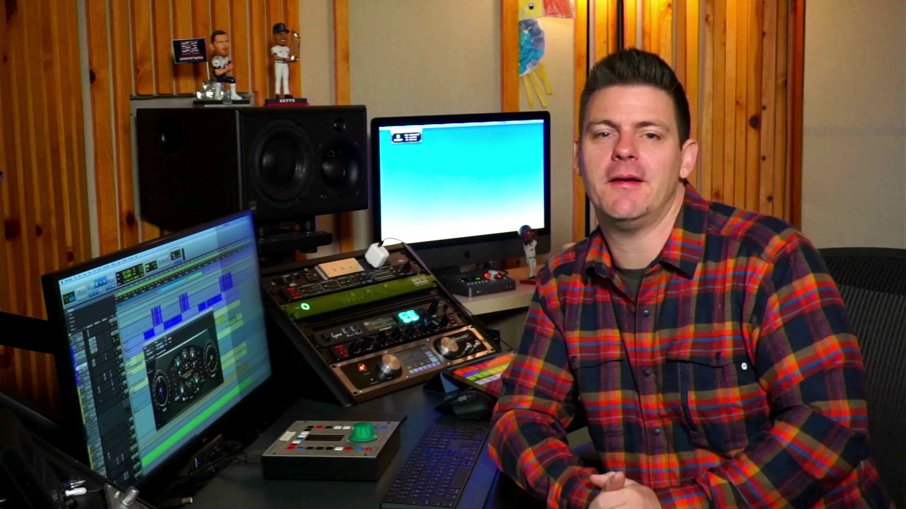